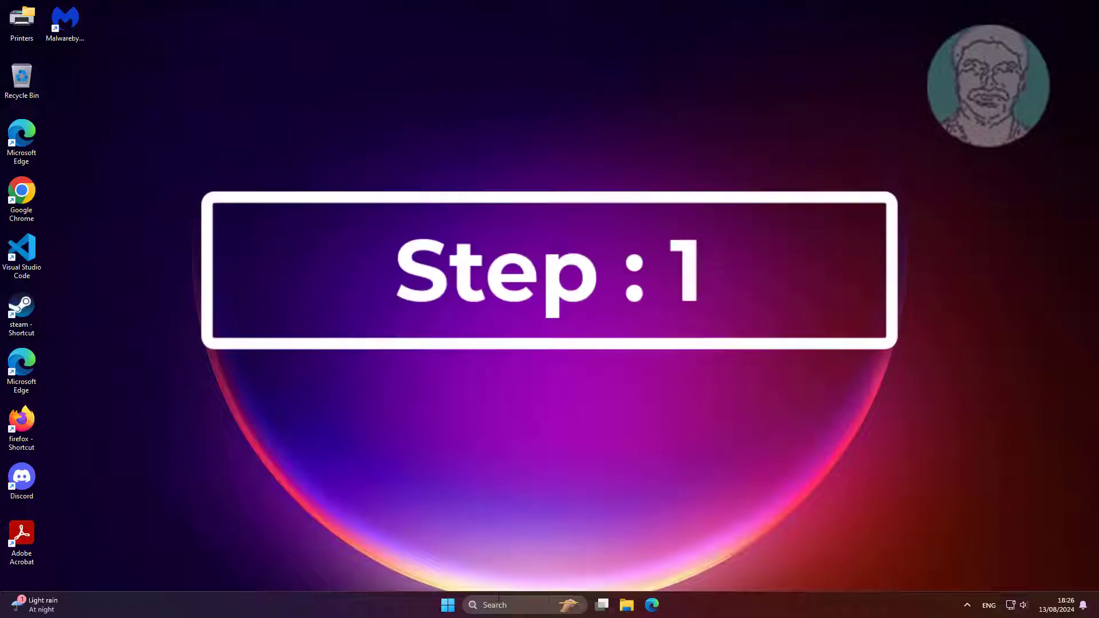
# Step: Open the Local Group Policy Editor (gpedit.msc), maximize its window and widen the tree pane so folder names are fully readable
pyautogui.click(496, 595)
pyautogui.write('gpedit.msc')
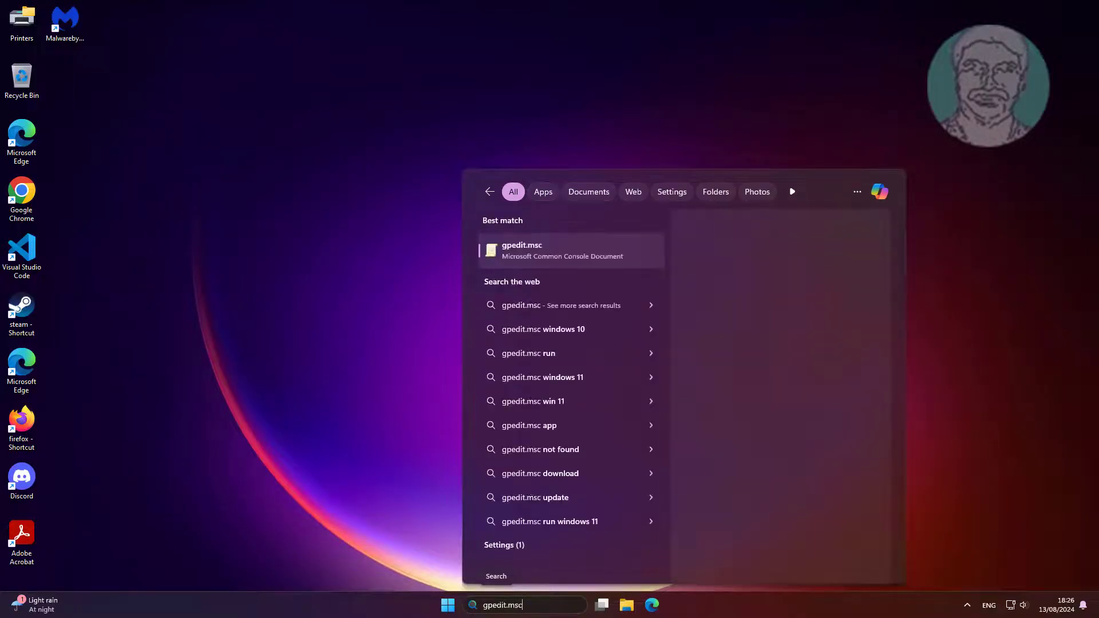
pyautogui.click(526, 253)
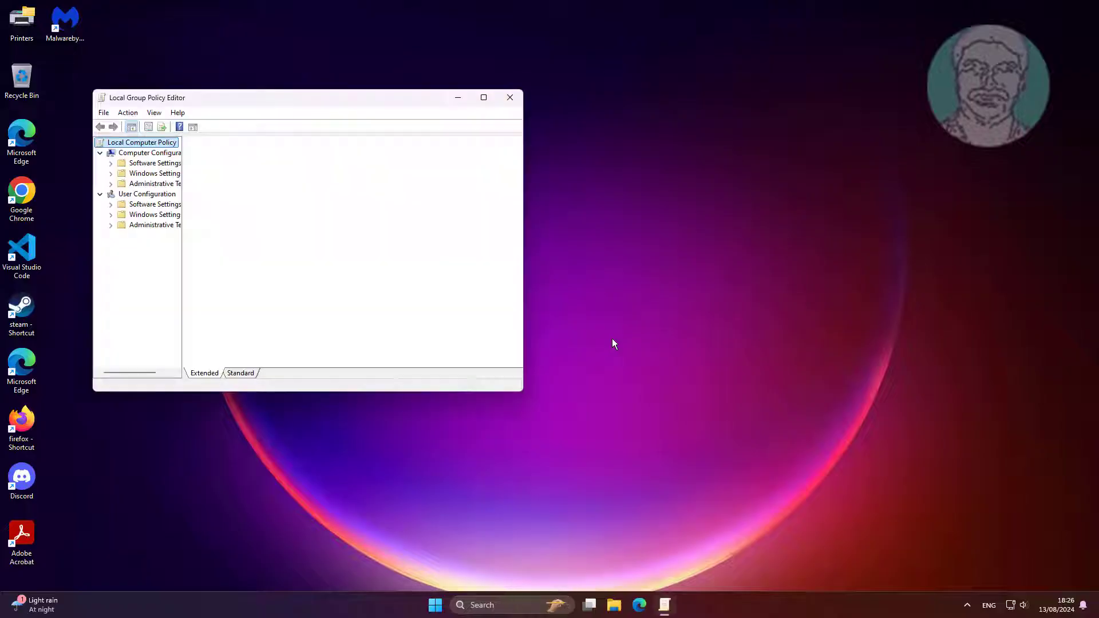
pyautogui.click(483, 98)
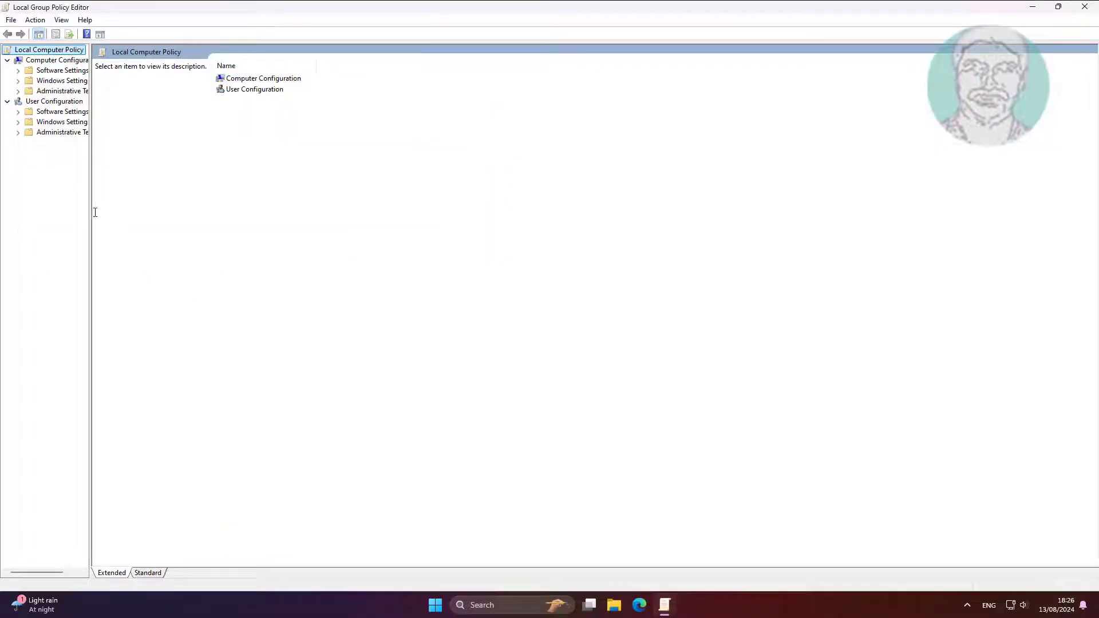
pyautogui.moveTo(89, 211); pyautogui.dragTo(350, 250)
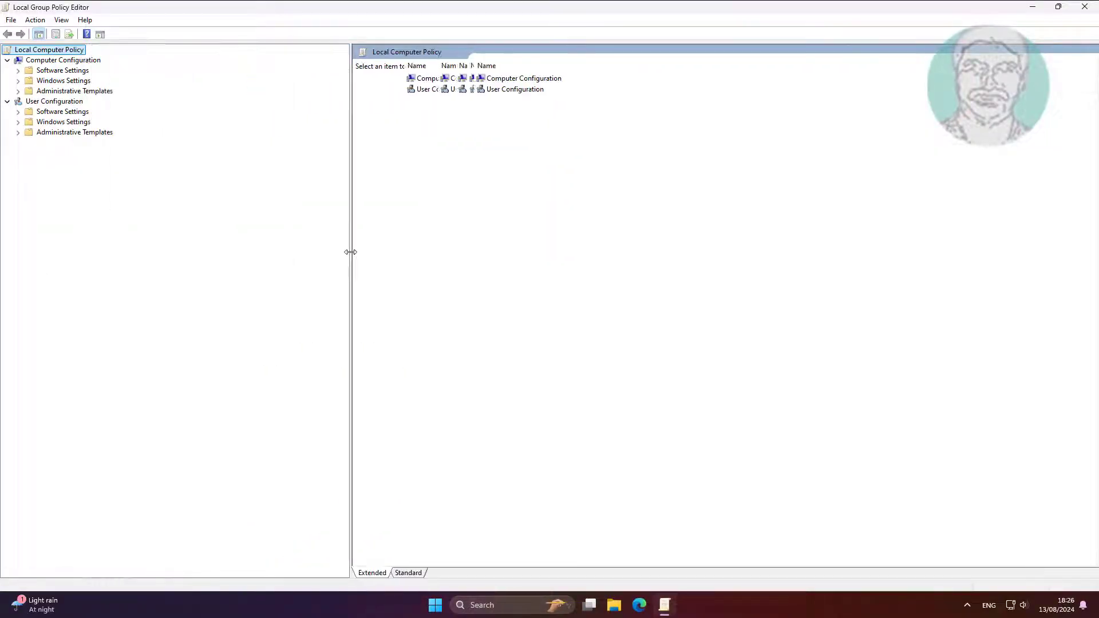
# Step: Go to the Printers policies under Computer Configuration > Administrative Templates
pyautogui.click(83, 93)
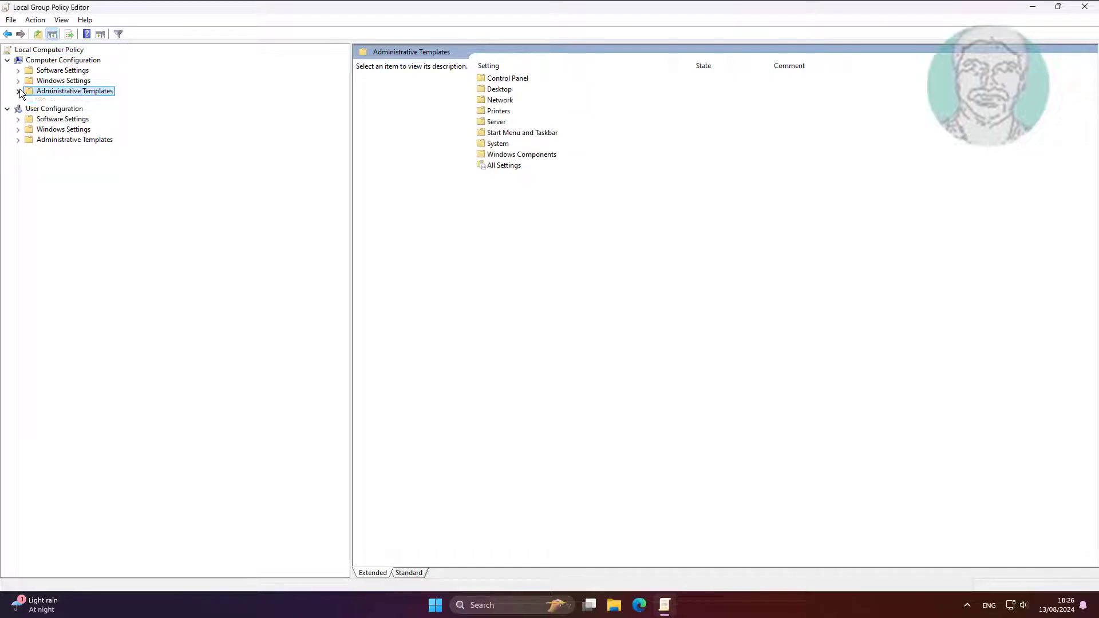
pyautogui.click(18, 91)
pyautogui.click(59, 133)
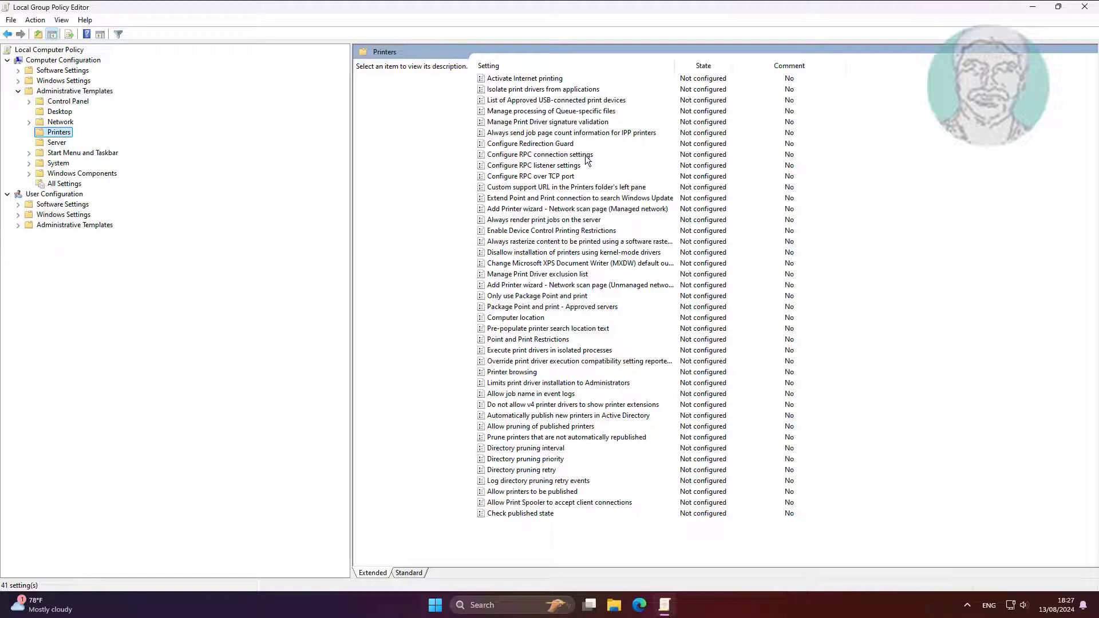
# Step: Enable the "Configure RPC connection settings" policy with RPC over named pipes as the outgoing protocol, and apply it
pyautogui.click(550, 156)
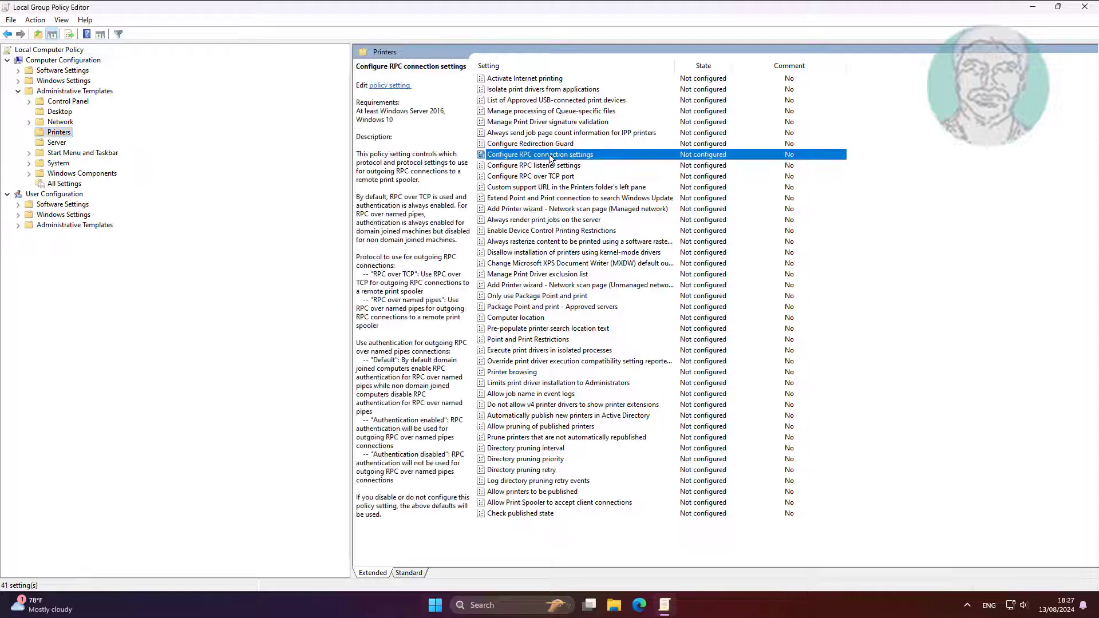
pyautogui.doubleClick(595, 152)
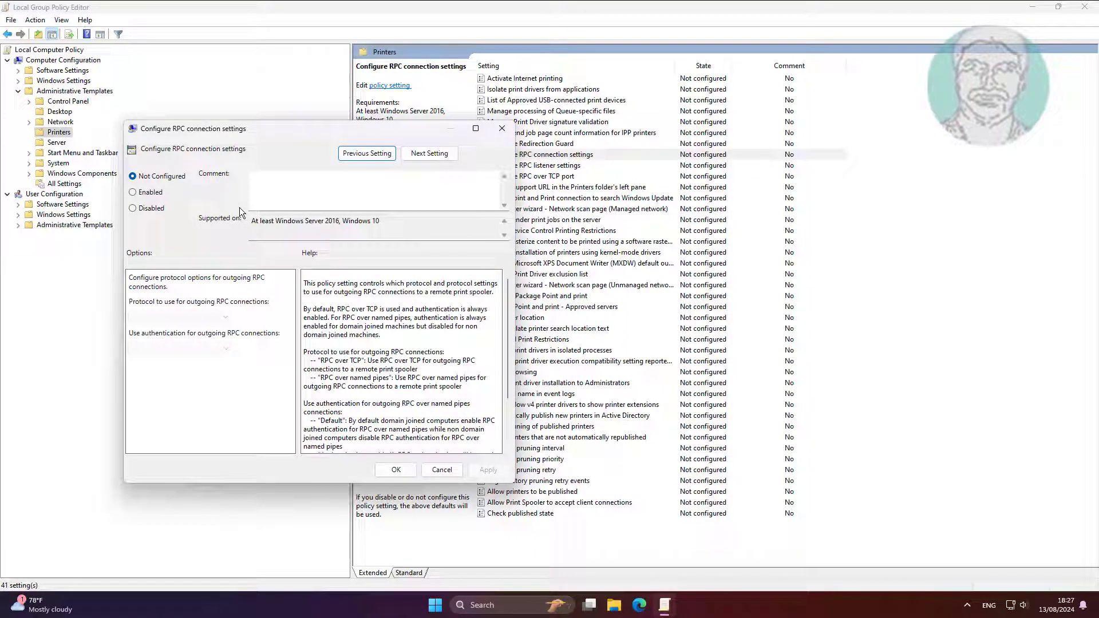
pyautogui.click(149, 193)
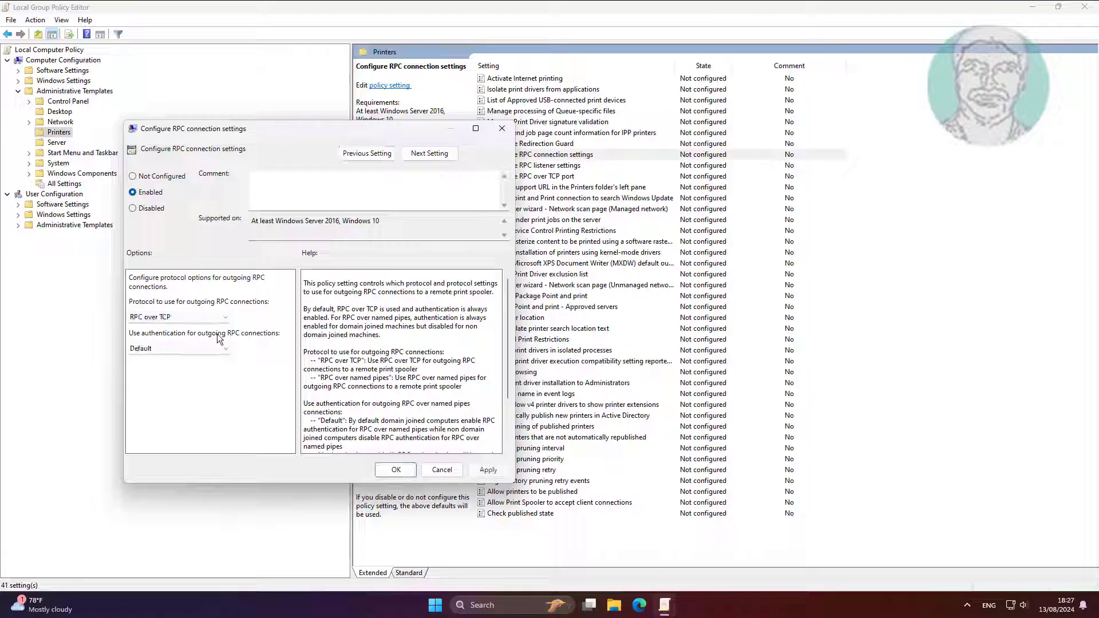
pyautogui.click(224, 318)
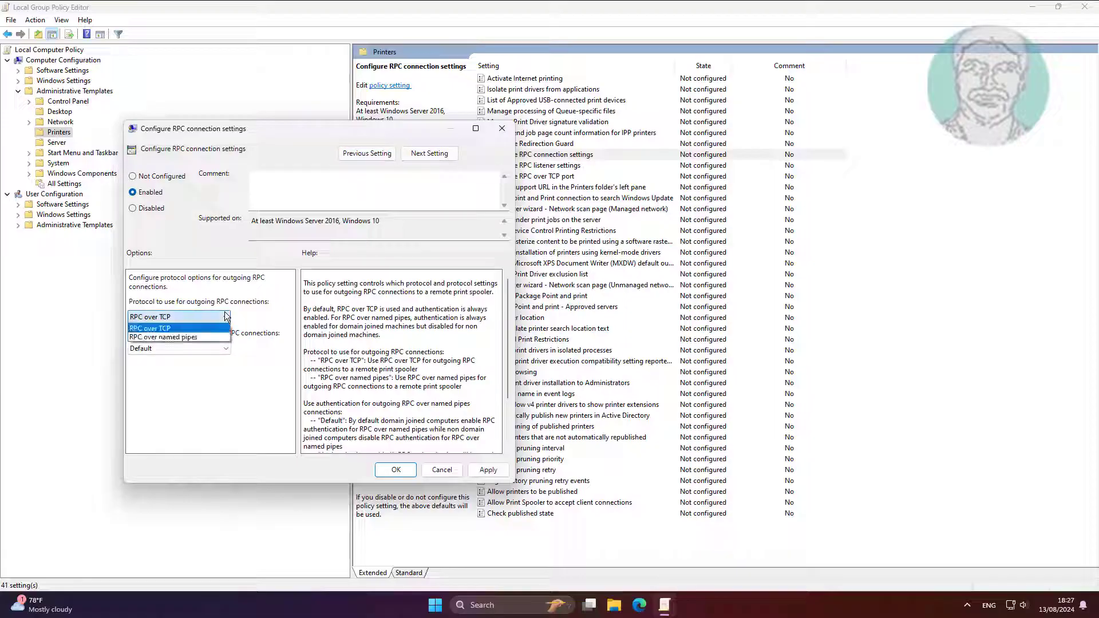
pyautogui.click(189, 337)
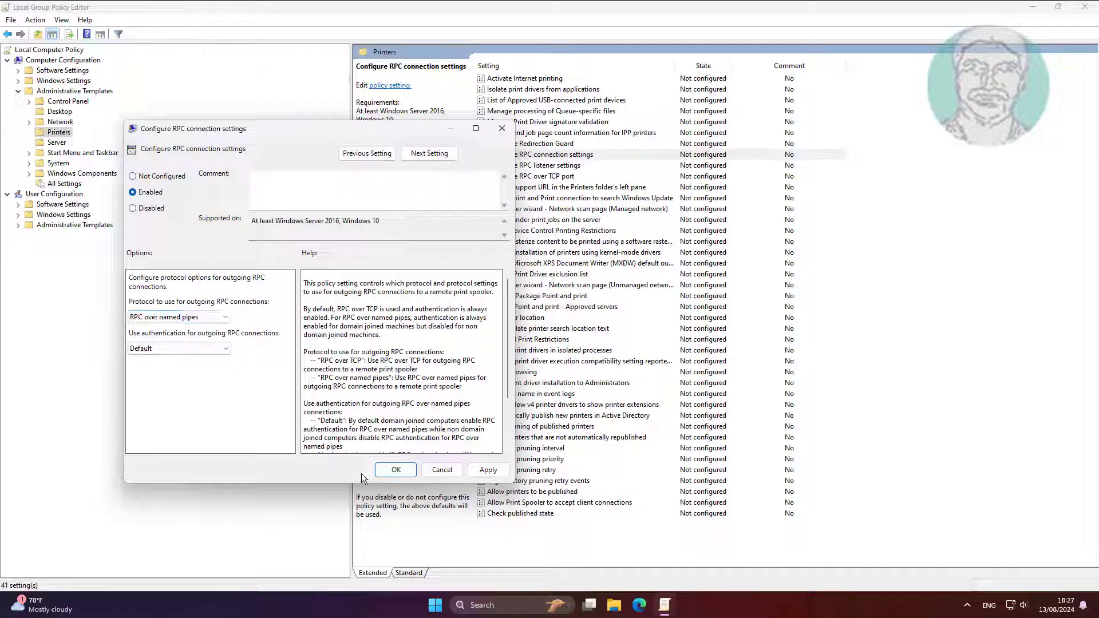
pyautogui.click(489, 470)
pyautogui.click(398, 470)
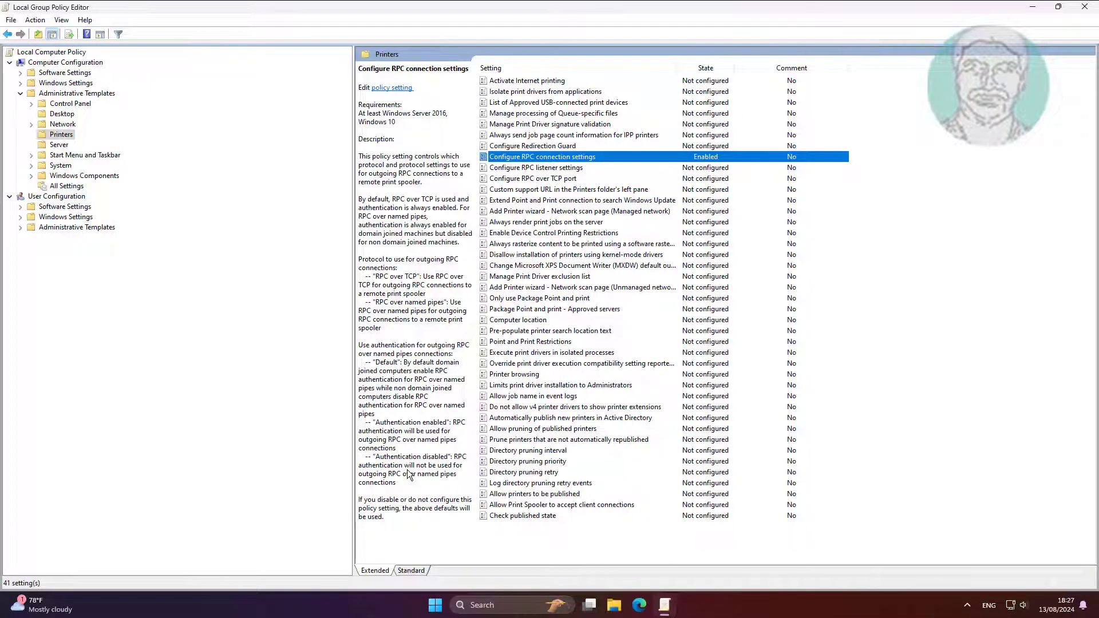
# Step: Enable and apply the "Printer browsing" policy, and close the Local Group Policy Editor
pyautogui.doubleClick(522, 374)
pyautogui.click(148, 208)
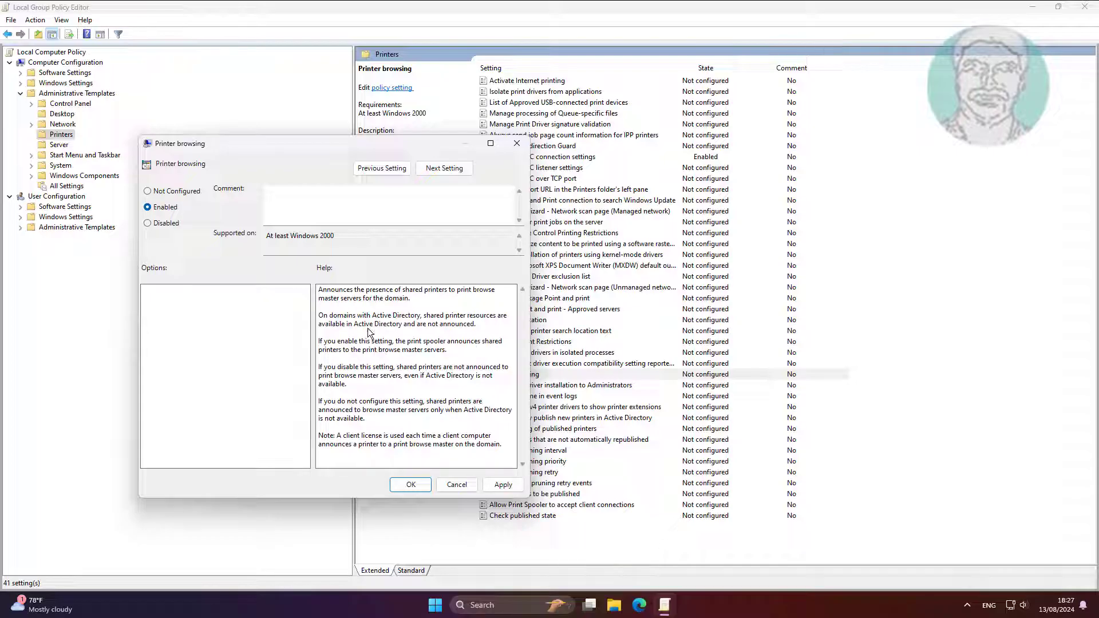
pyautogui.click(497, 486)
pyautogui.click(420, 485)
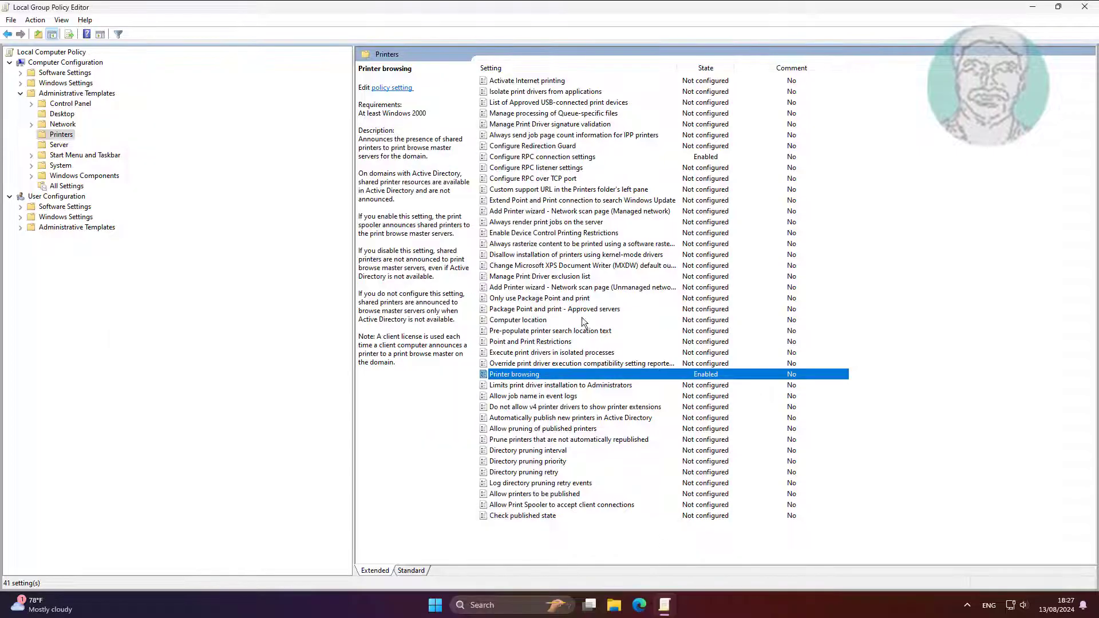
pyautogui.click(1085, 6)
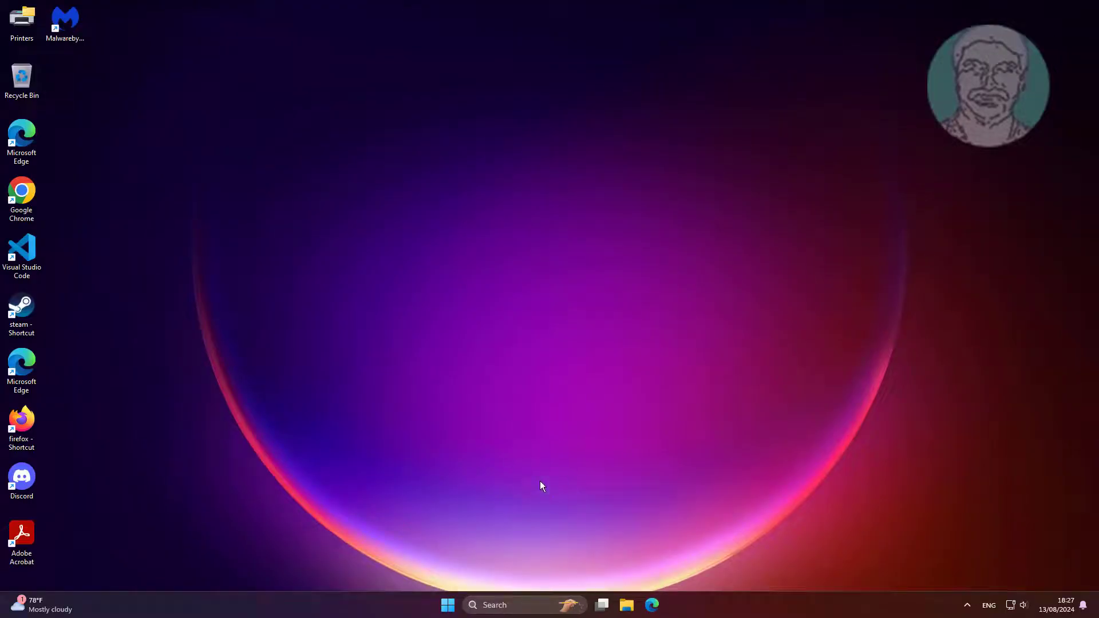
# Step: Find cmd through Windows search and open Command Prompt as administrator
pyautogui.click(503, 605)
pyautogui.write('c')
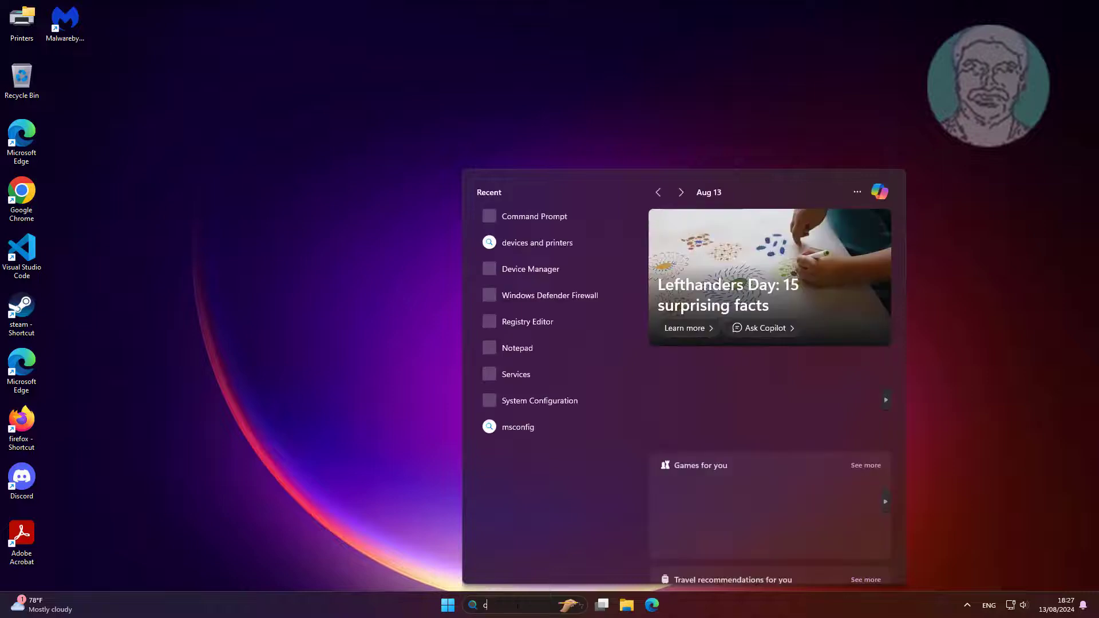
pyautogui.write('md')
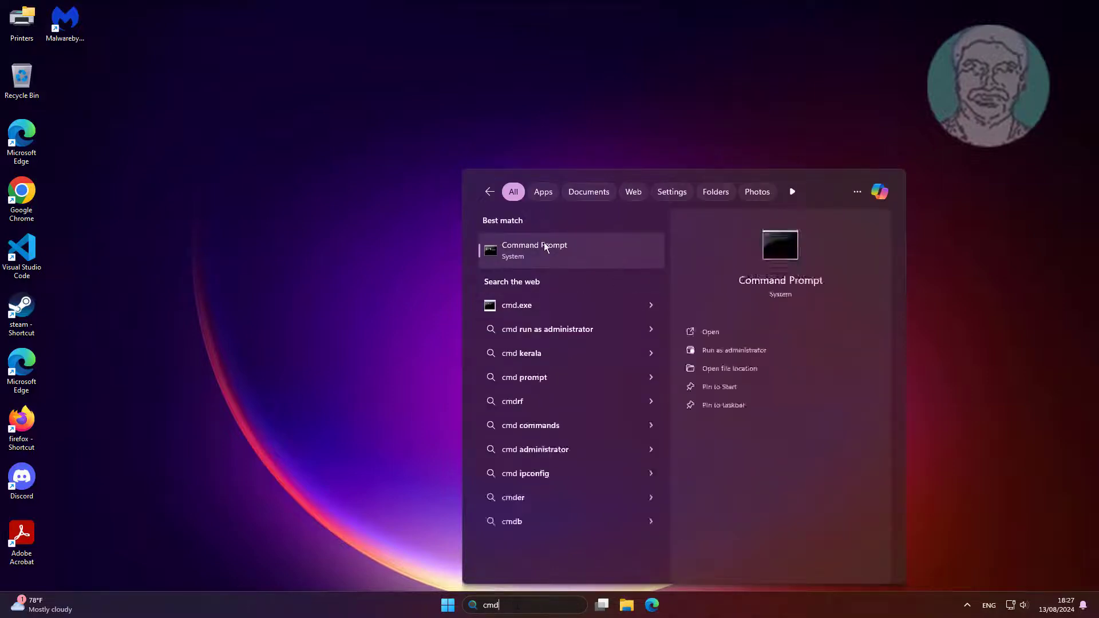
pyautogui.hotkey('ctrl', 'shift', 'Return')
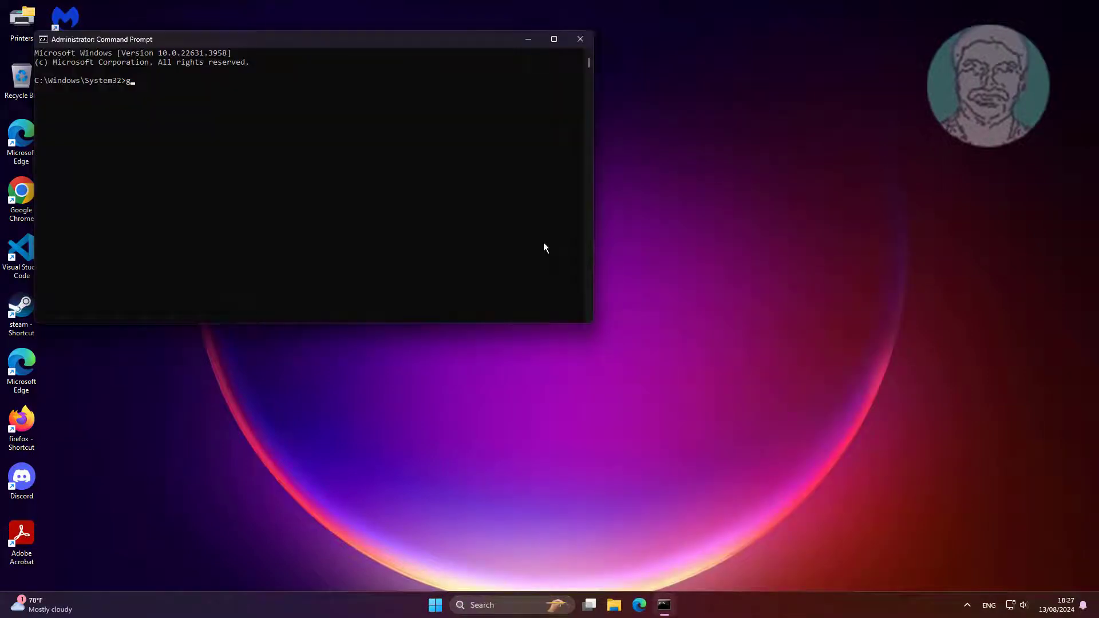
# Step: Force a Group Policy update with "gpupdate /force" and exit the Command Prompt
pyautogui.write('gpupdate /force')
pyautogui.press('Return')
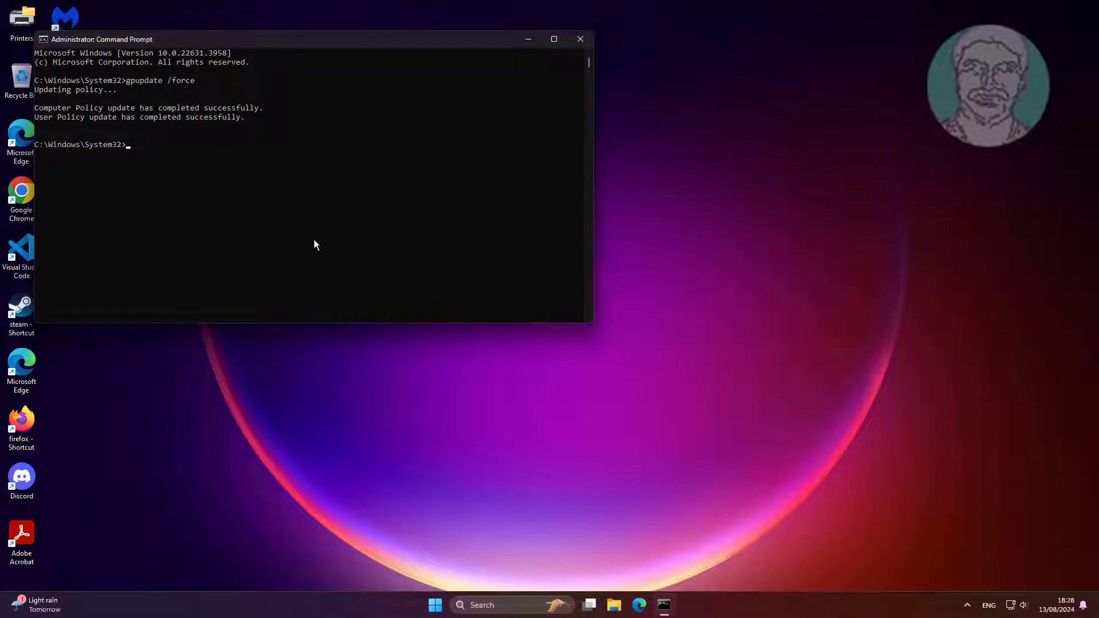
pyautogui.write('exit')
pyautogui.press('Return')
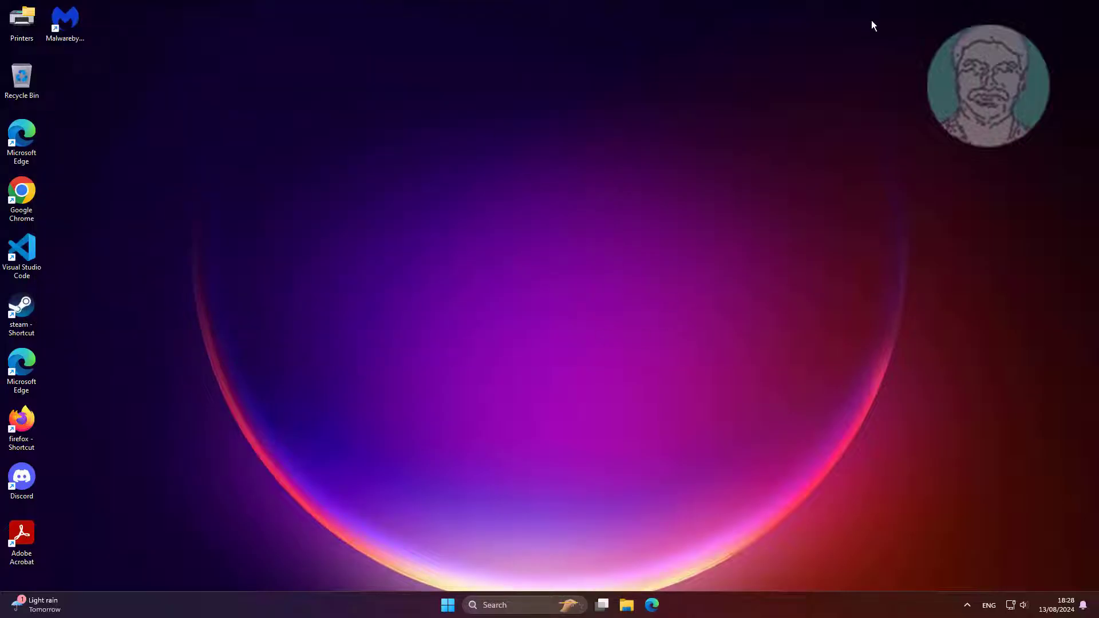
# Step: Find regedit through Windows search and run the Registry Editor as administrator
pyautogui.press('super+s')
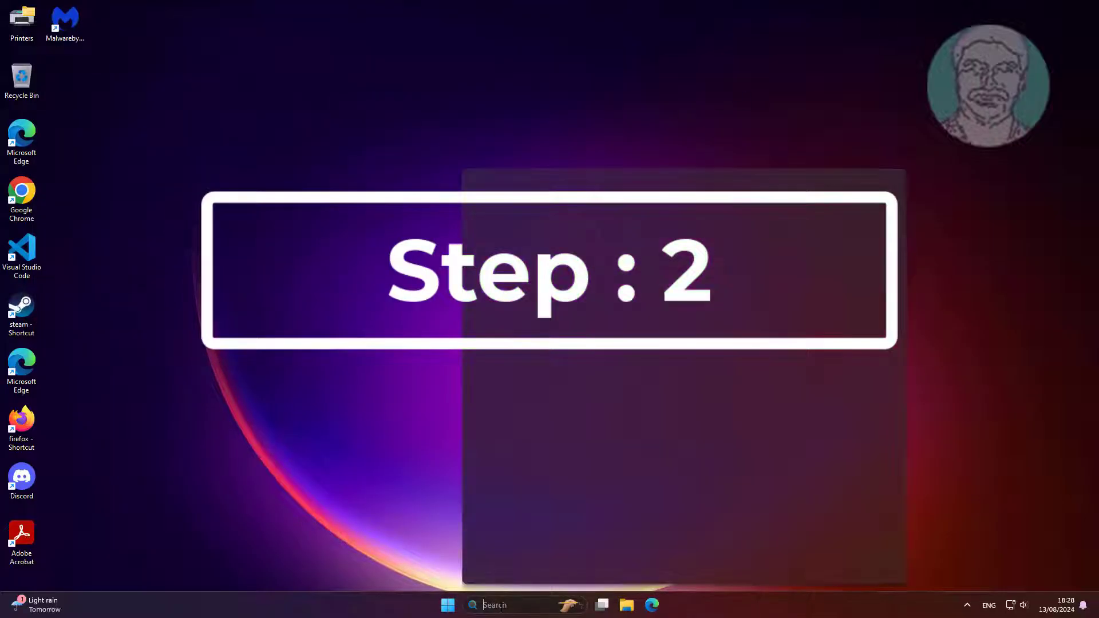
pyautogui.write('regedit')
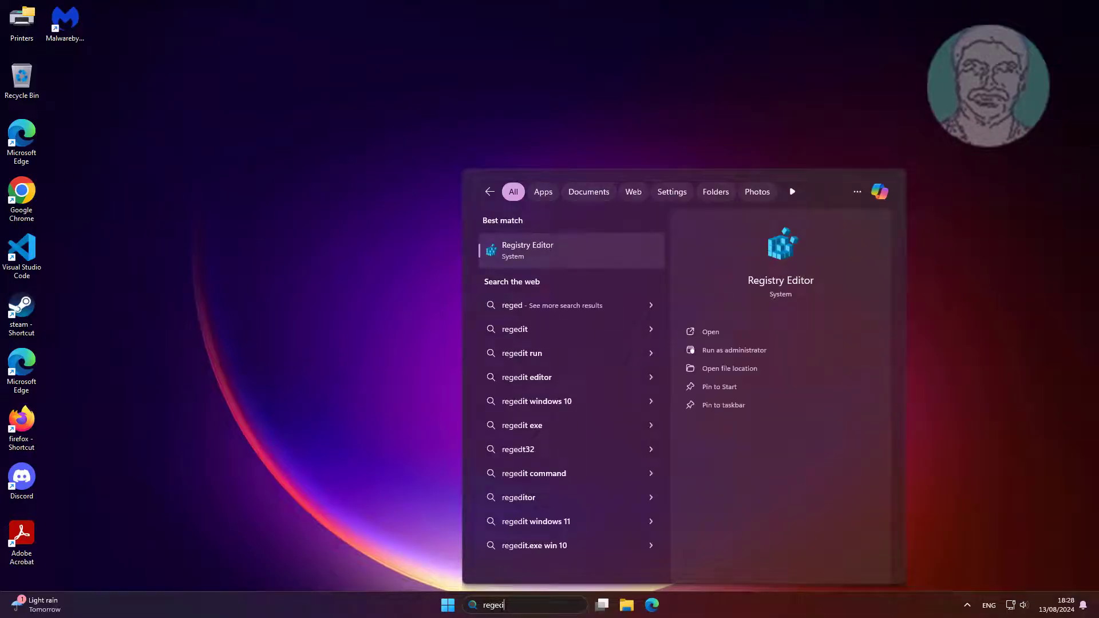
pyautogui.rightClick(530, 252)
pyautogui.click(581, 266)
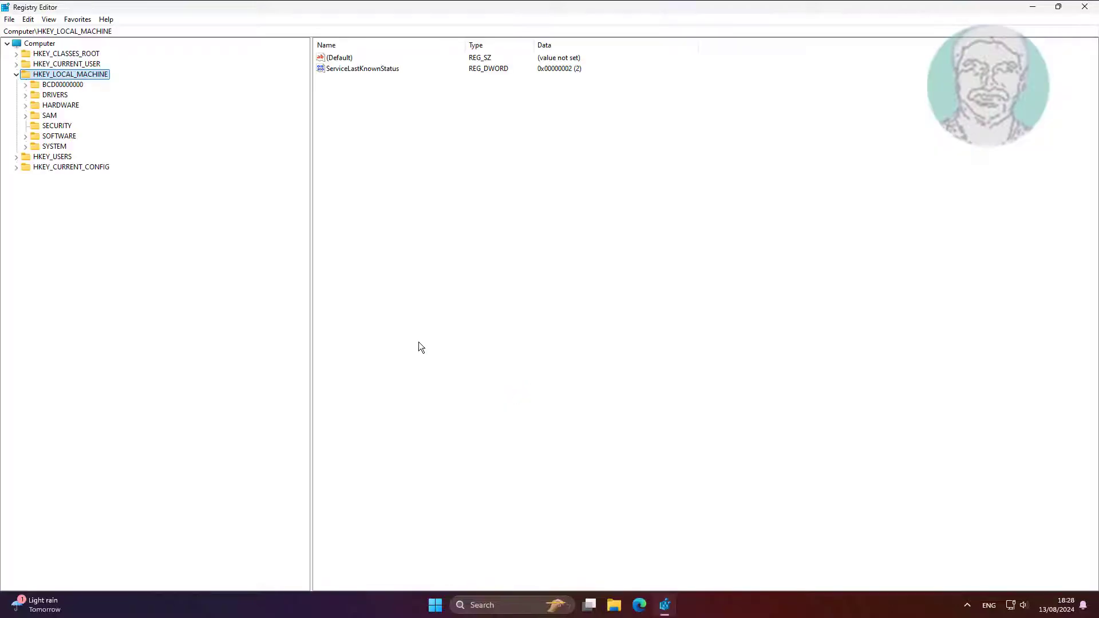
# Step: Go to the registry key HKEY_LOCAL_MACHINE\SOFTWARE\Policies\Microsoft\Windows NT\Printers\RPC
pyautogui.click(57, 136)
pyautogui.click(25, 136)
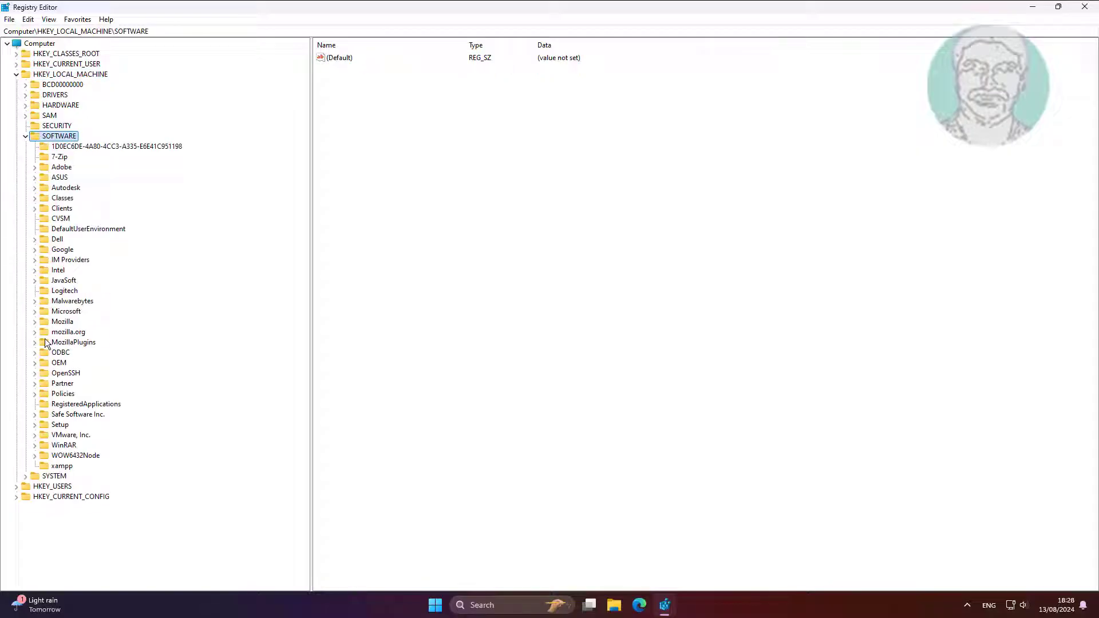
pyautogui.click(58, 394)
pyautogui.click(35, 394)
pyautogui.click(69, 415)
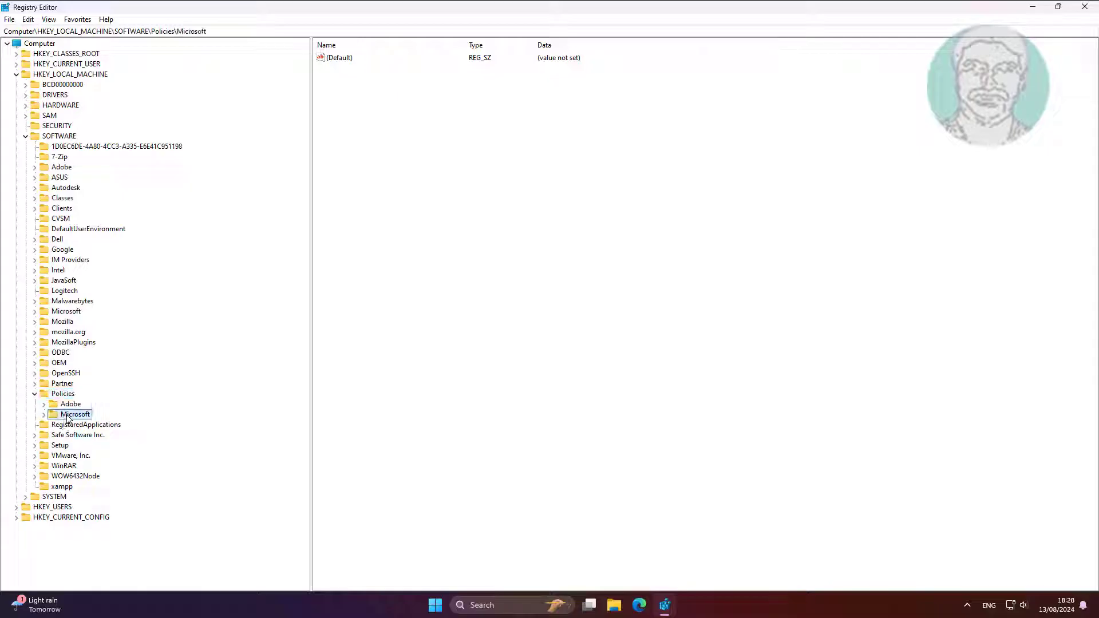
pyautogui.click(44, 415)
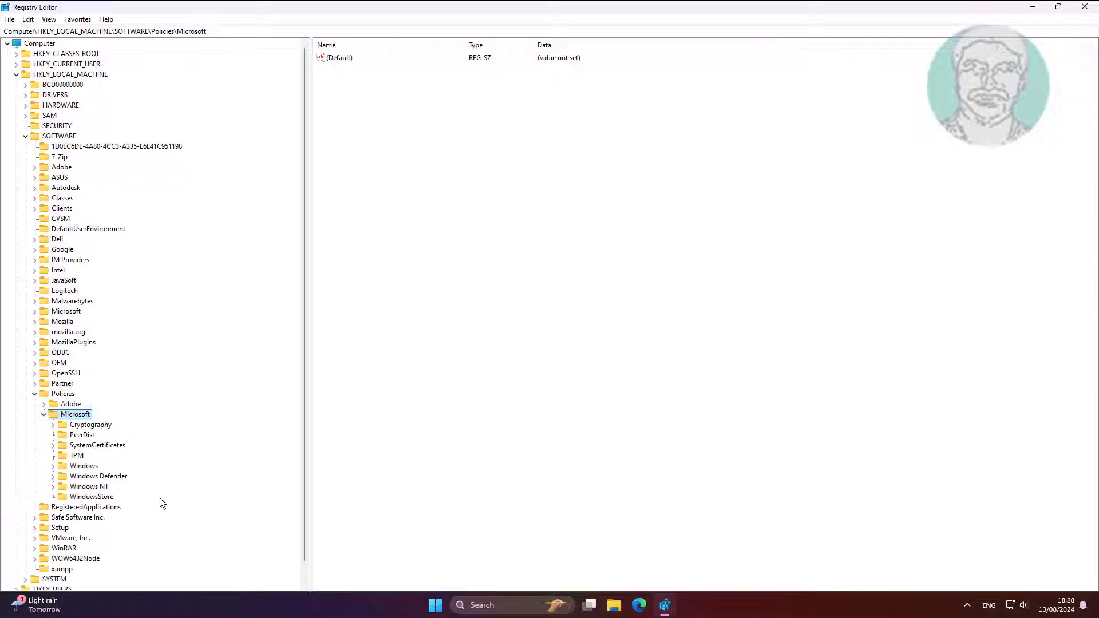
pyautogui.click(91, 487)
pyautogui.click(53, 487)
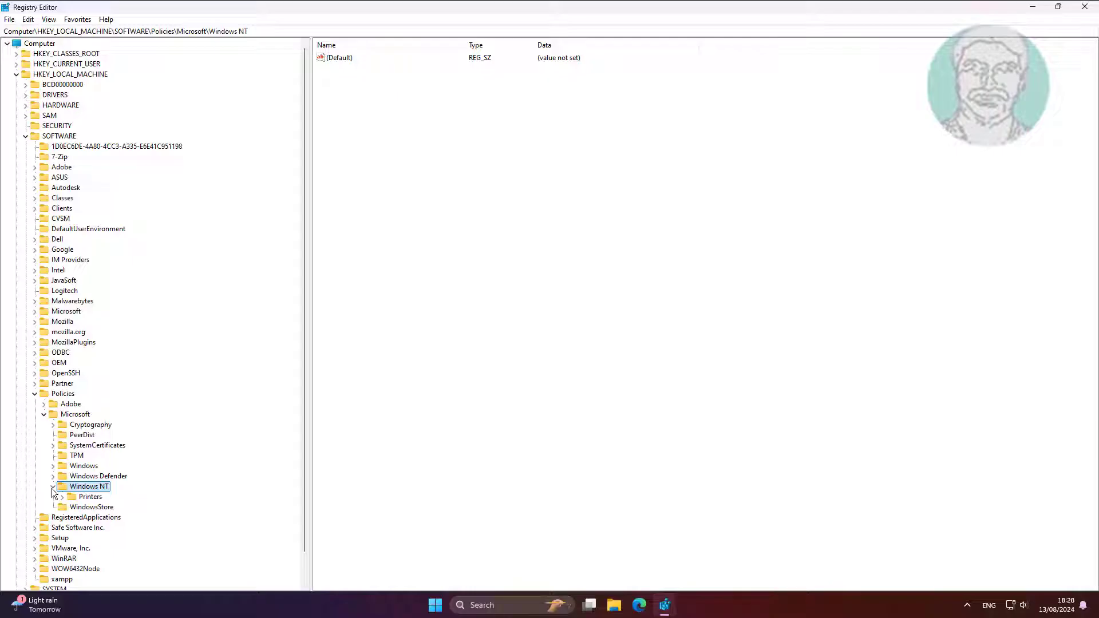
pyautogui.click(89, 498)
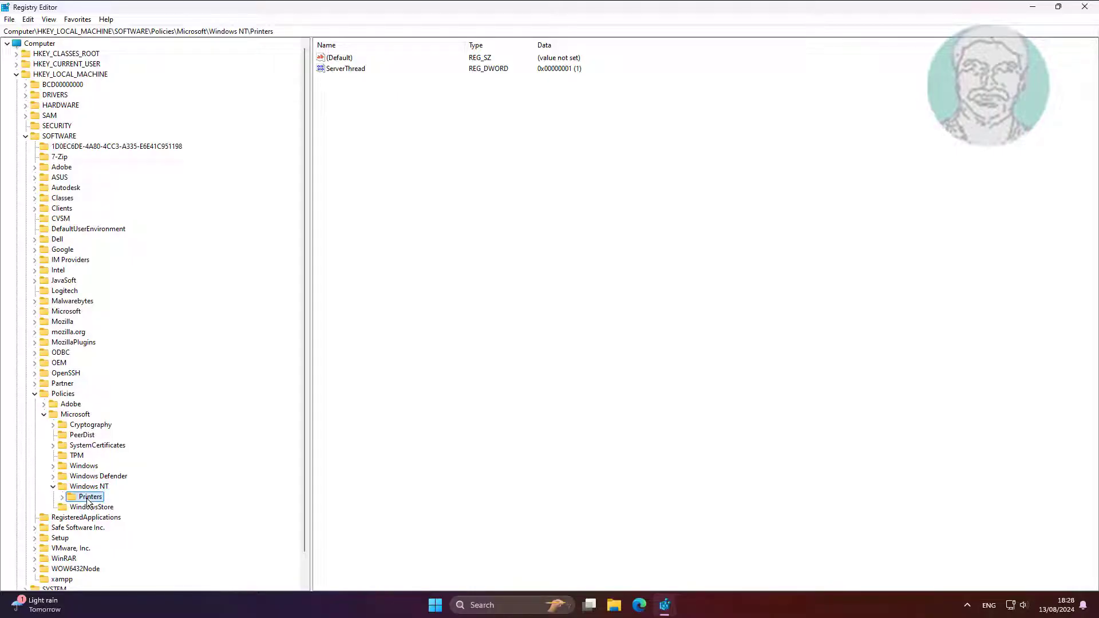
pyautogui.click(62, 497)
pyautogui.click(93, 508)
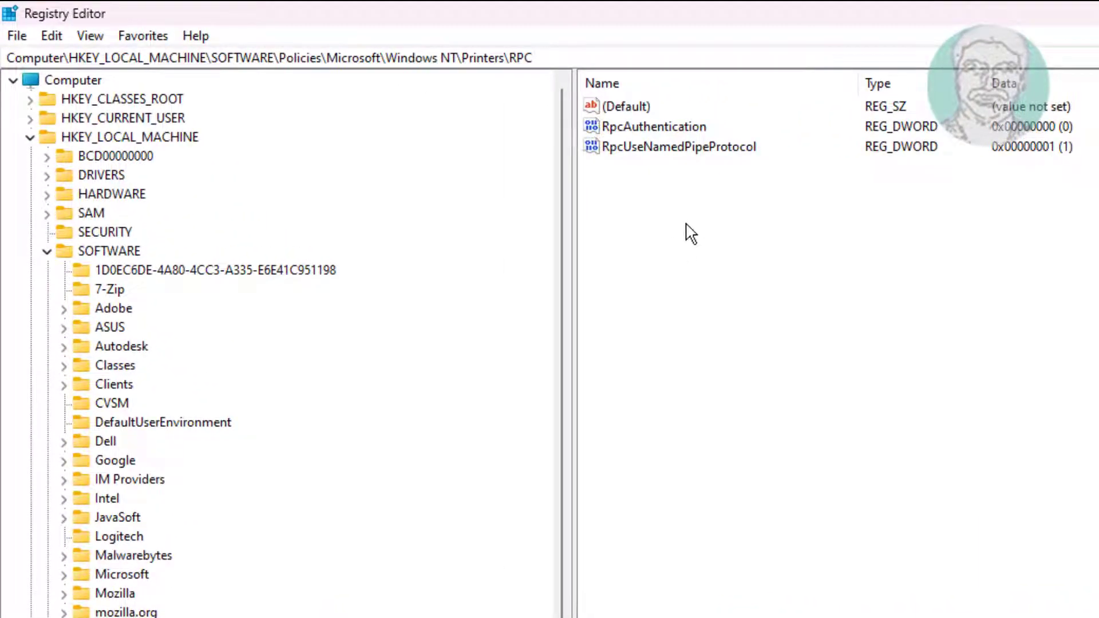
# Step: Create a DWORD (32-bit) value named RpcOverTcp in the RPC key
pyautogui.rightClick(689, 233)
pyautogui.moveTo(714, 250)
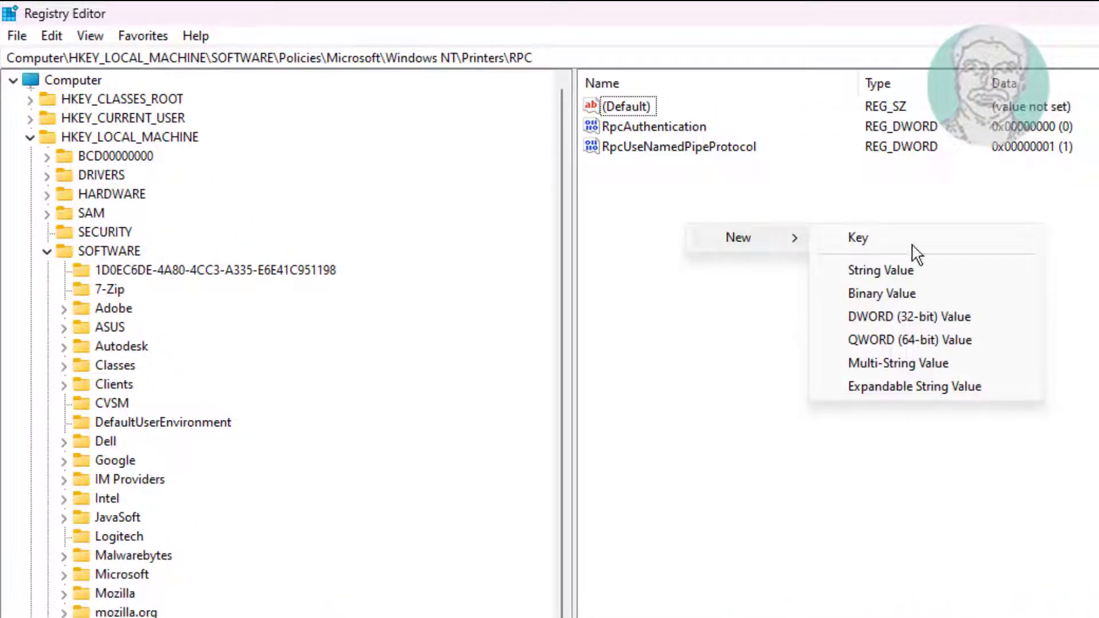
pyautogui.click(913, 317)
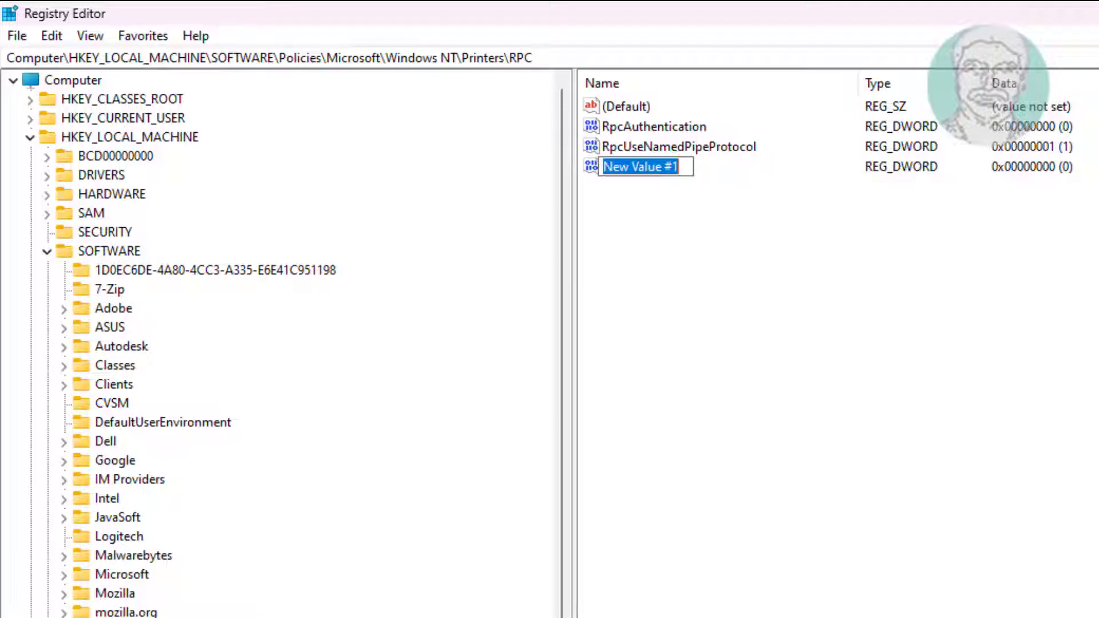
pyautogui.write('Rpc')
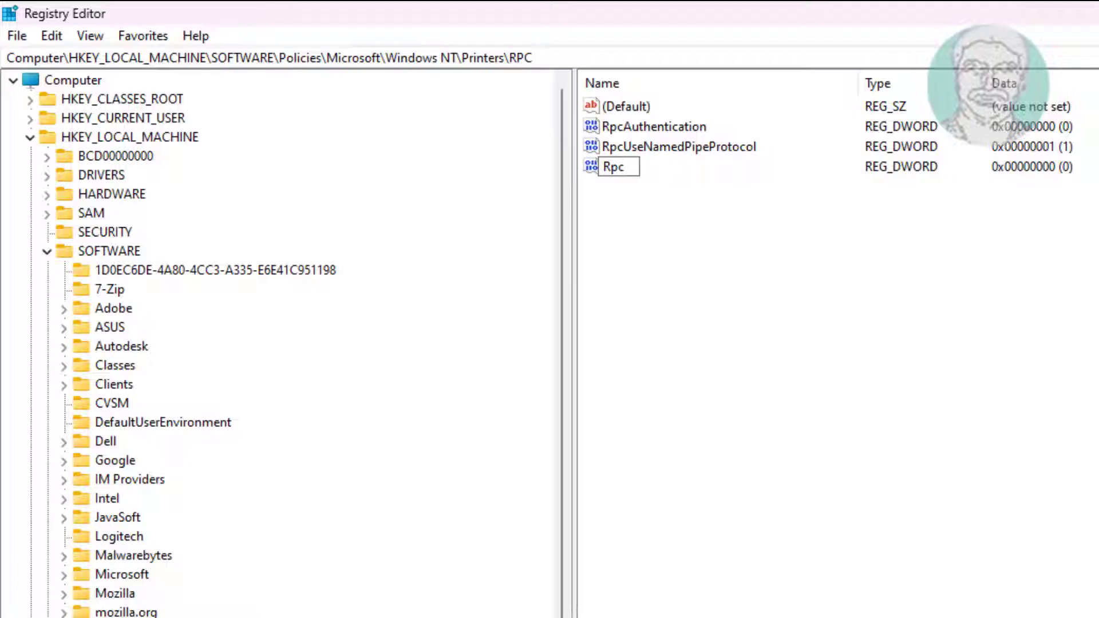
pyautogui.write('OverTcp')
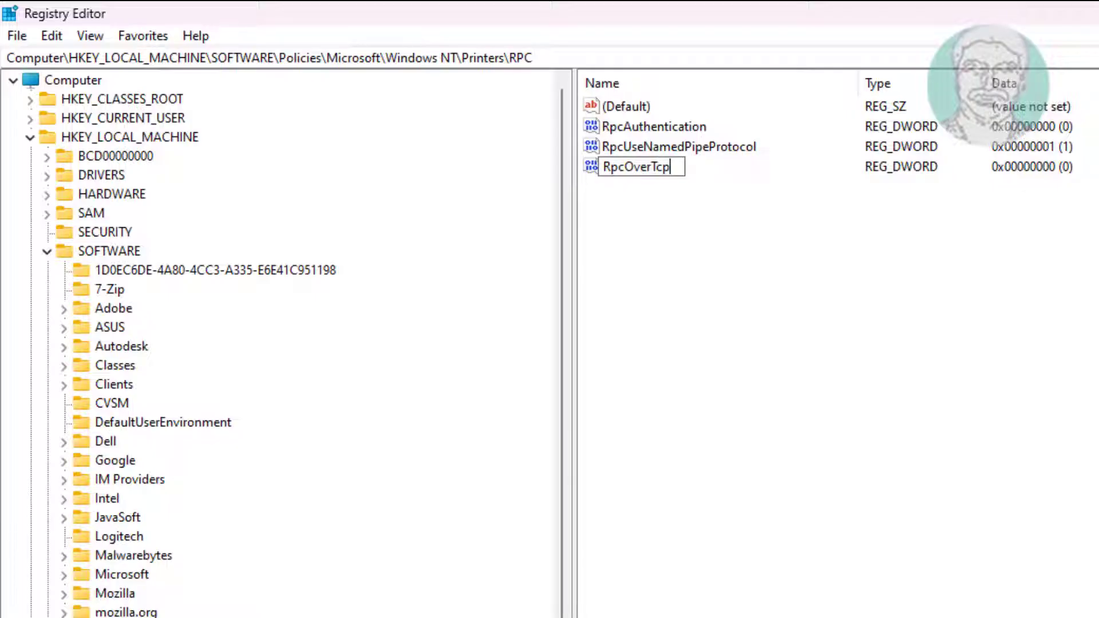
pyautogui.press('Return')
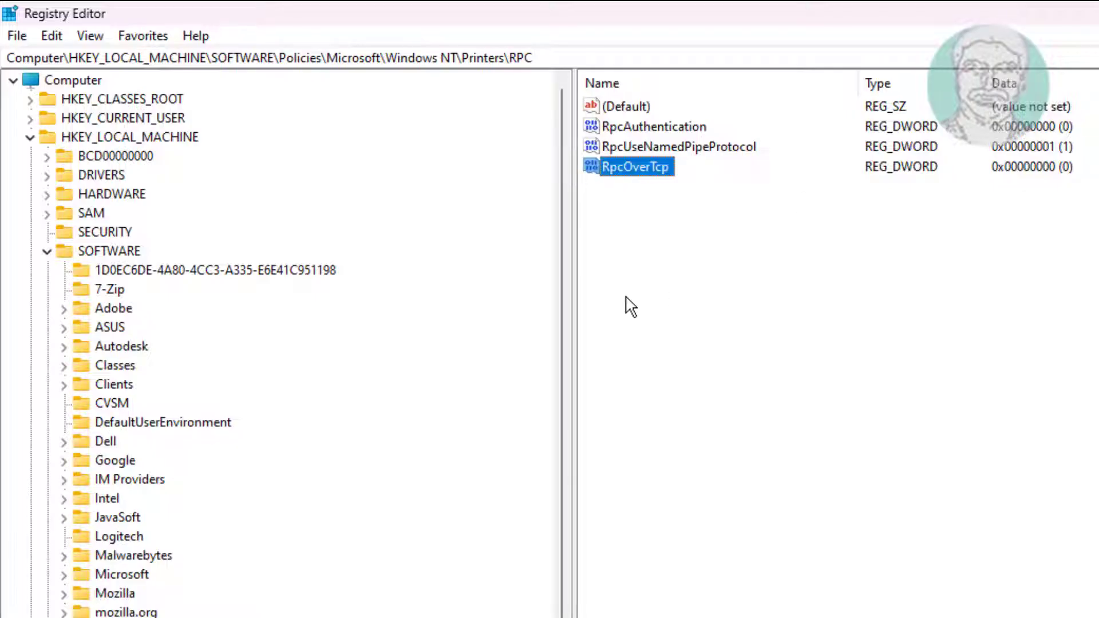
# Step: Open the RpcOverTcp value for editing and accept 0 as its value data
pyautogui.doubleClick(634, 167)
pyautogui.click(96, 209)
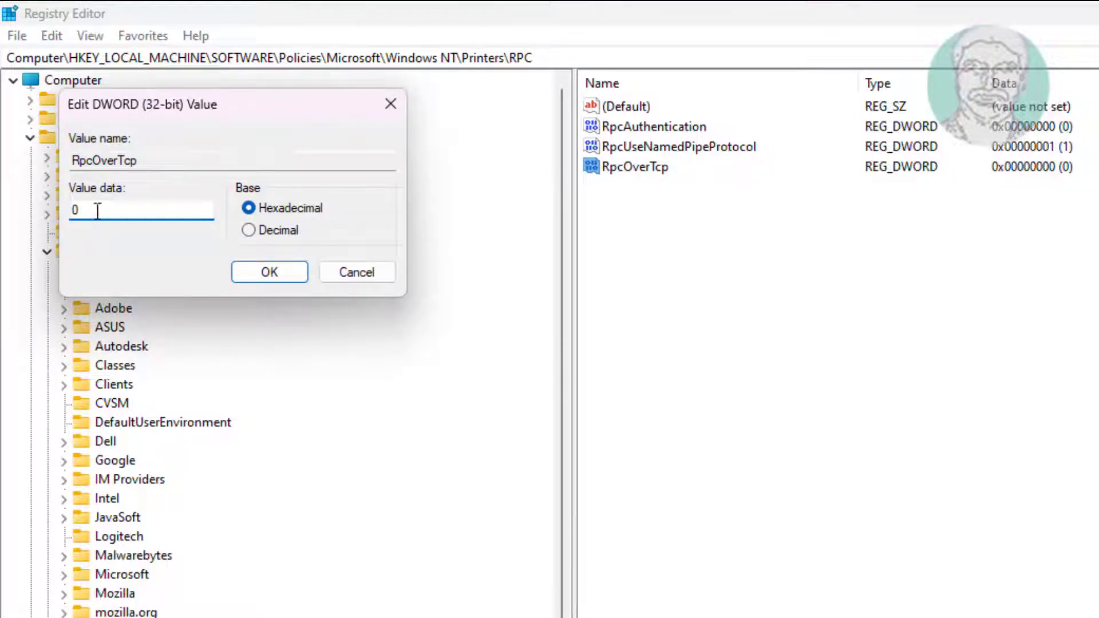
pyautogui.click(253, 279)
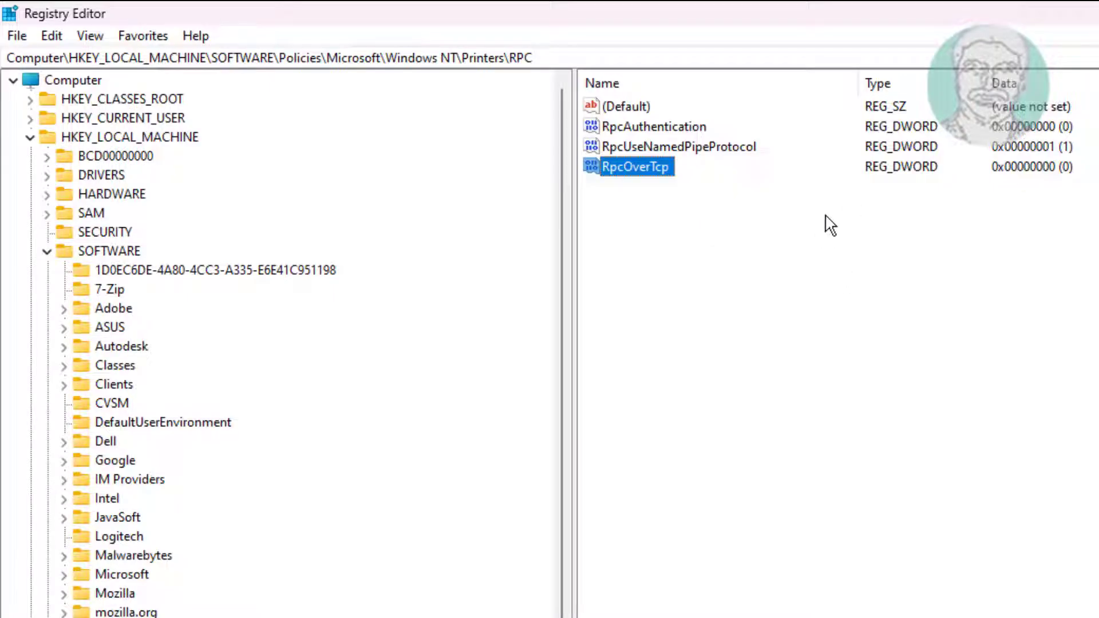
# Step: Create a DWORD (32-bit) value named RpcOverNamedPipes in the RPC key
pyautogui.rightClick(700, 264)
pyautogui.moveTo(756, 281)
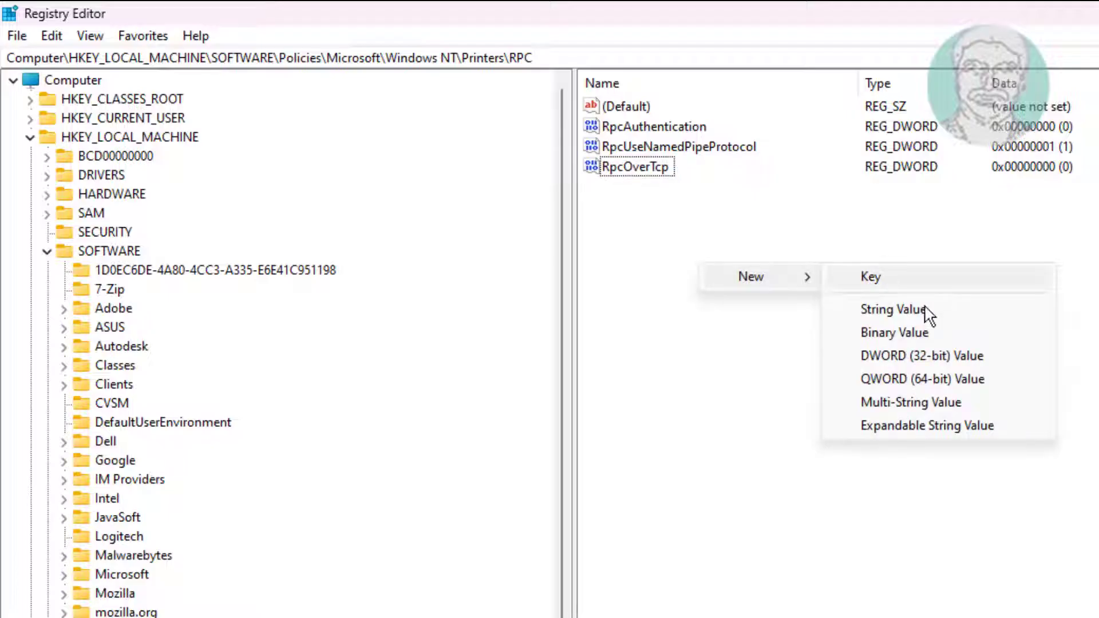
pyautogui.click(910, 356)
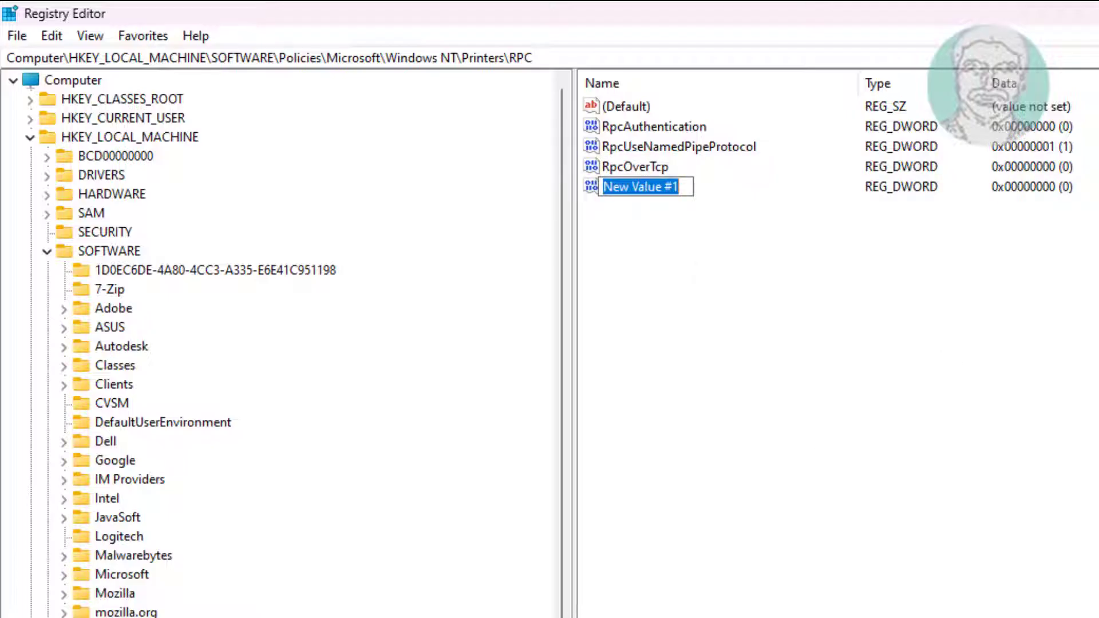
pyautogui.write('Rpc')
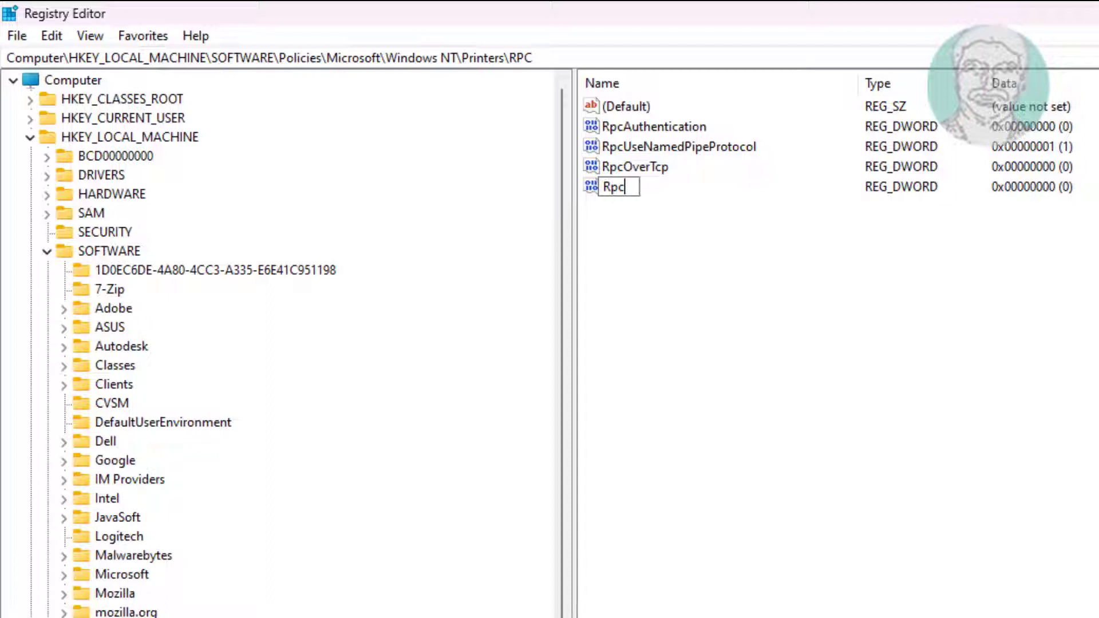
pyautogui.write('OverName')
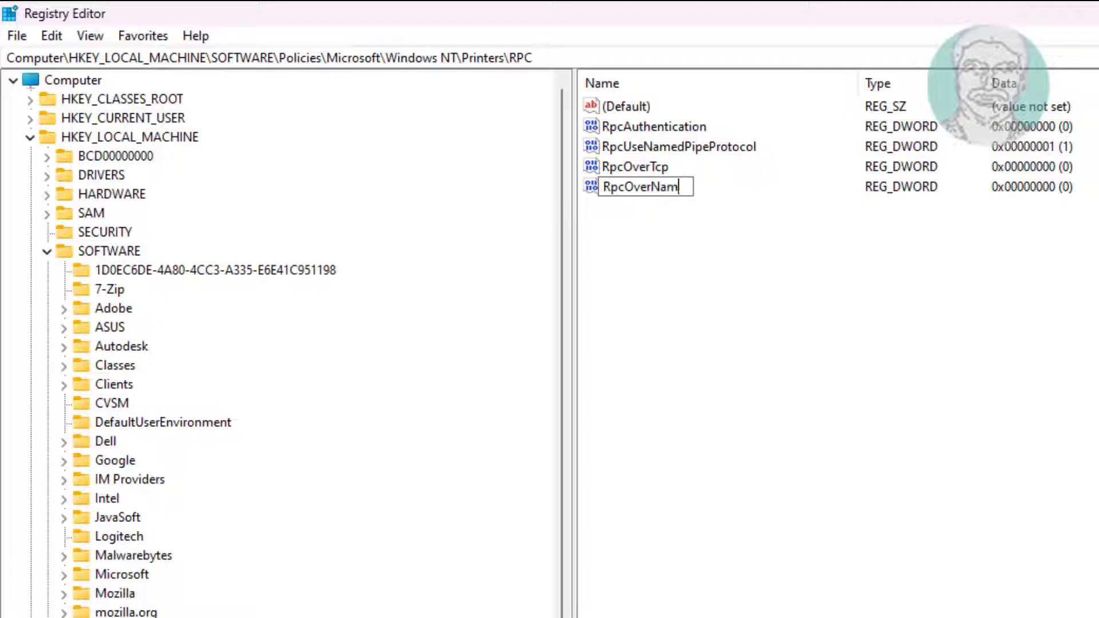
pyautogui.write('edPipes')
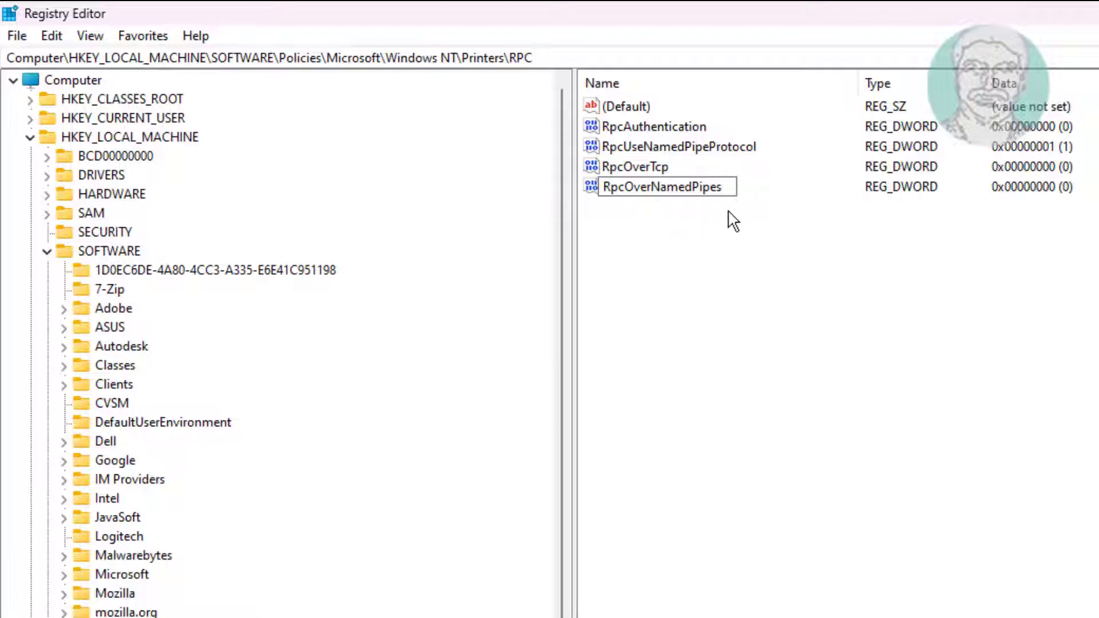
pyautogui.press('Return')
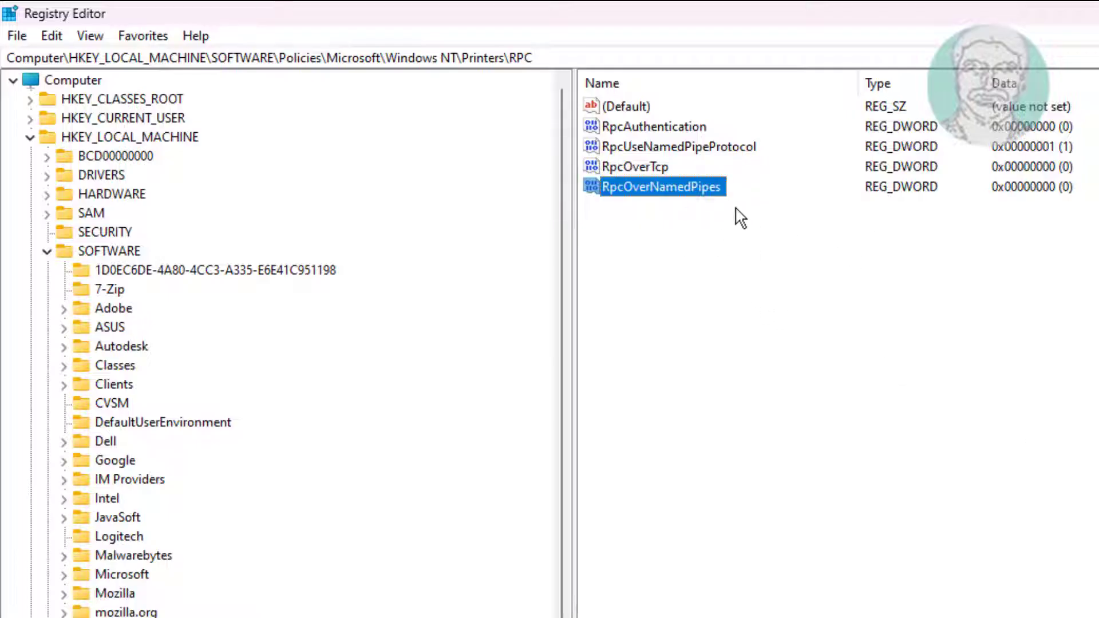
# Step: Set the value data of RpcOverNamedPipes to 1
pyautogui.doubleClick(711, 184)
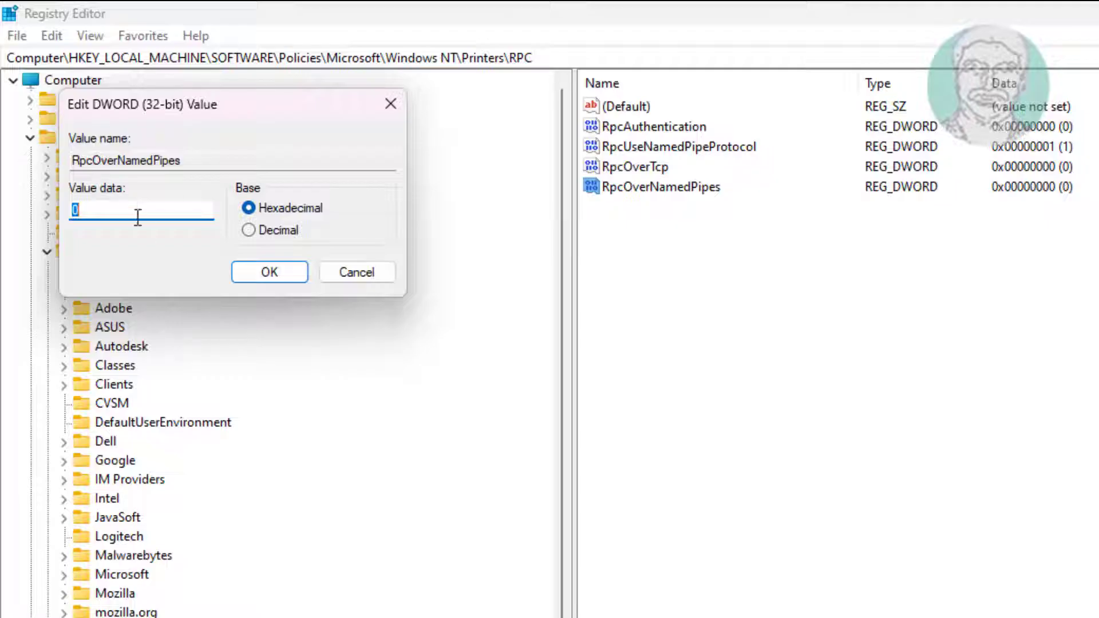
pyautogui.write('1')
pyautogui.click(281, 273)
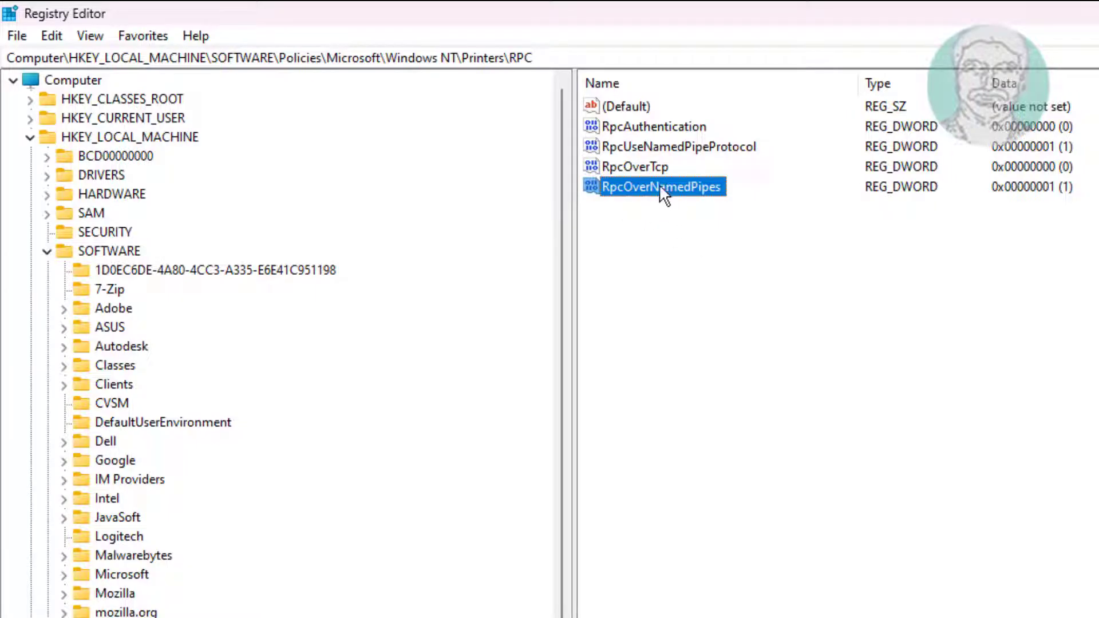
pyautogui.click(705, 342)
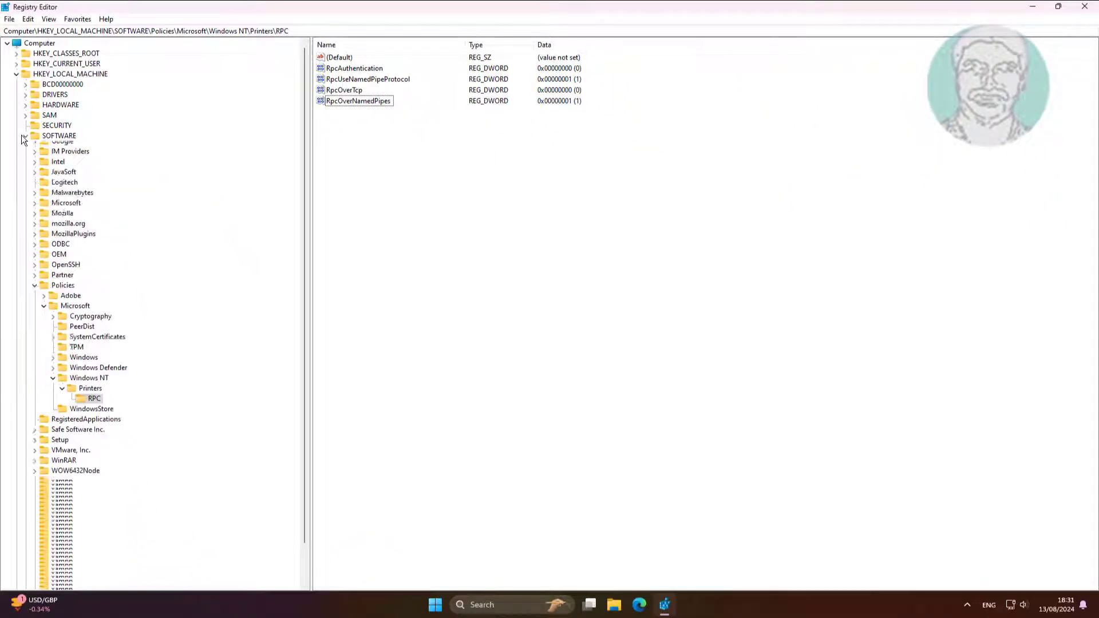
# Step: Collapse the SOFTWARE key, close the Registry Editor and restart the computer
pyautogui.click(23, 136)
pyautogui.click(1083, 6)
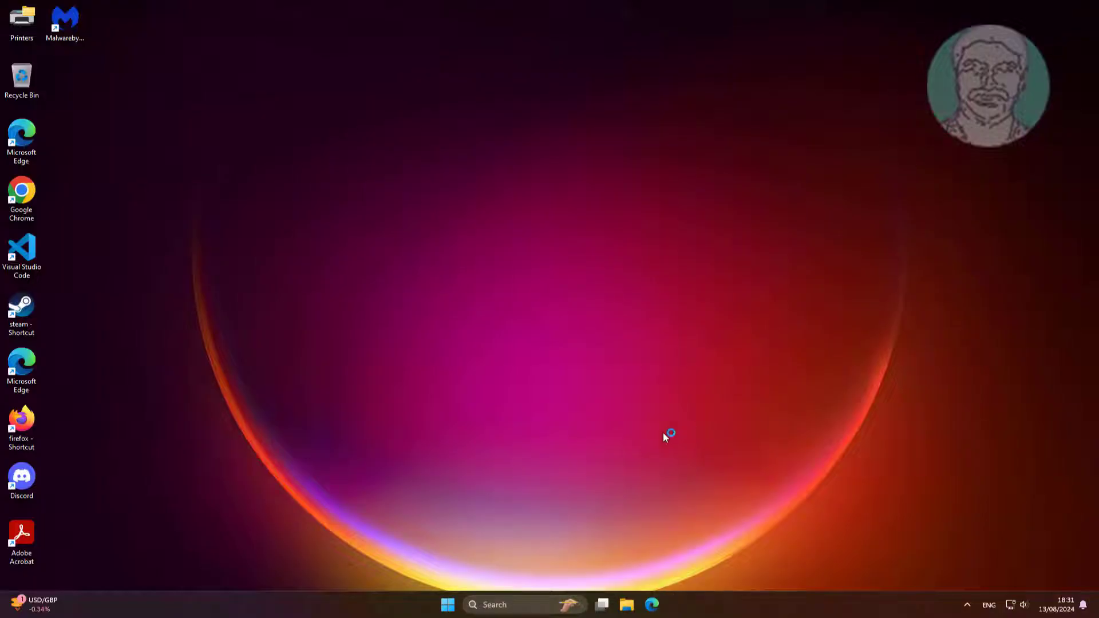
pyautogui.click(448, 606)
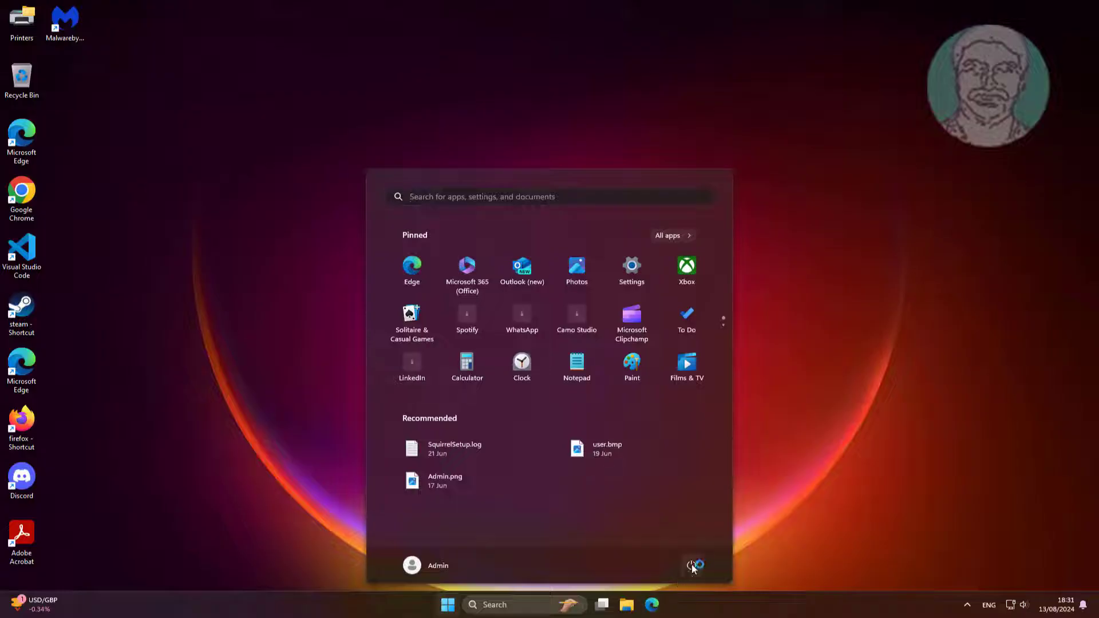
pyautogui.click(691, 567)
pyautogui.click(703, 541)
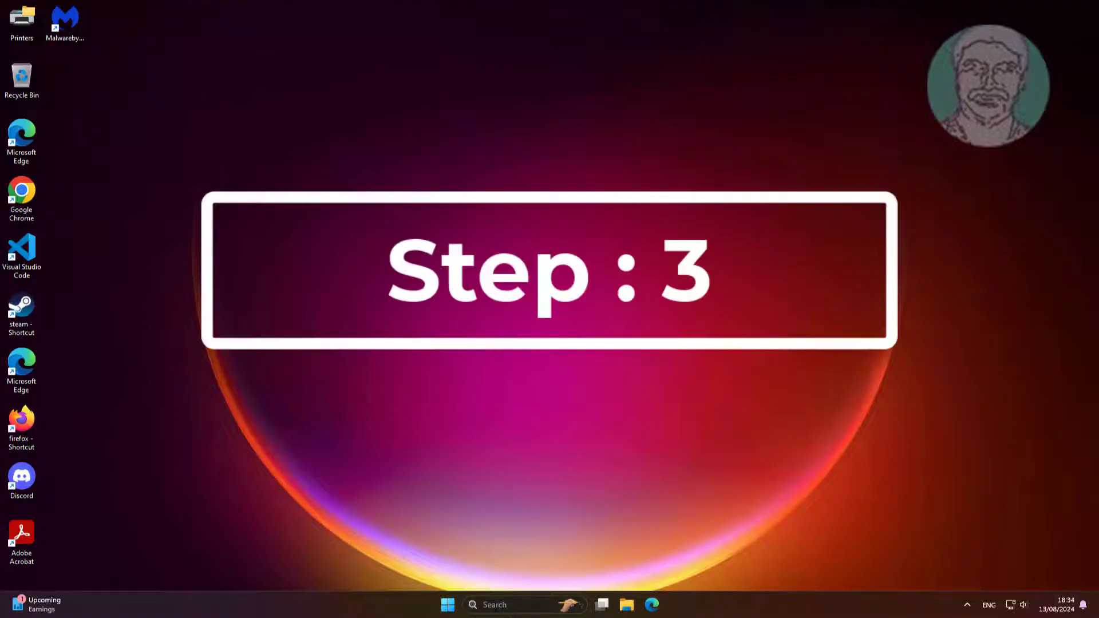
# Step: Search Windows for regedit and open the Registry Editor with administrator rights
pyautogui.click(492, 604)
pyautogui.write('re')
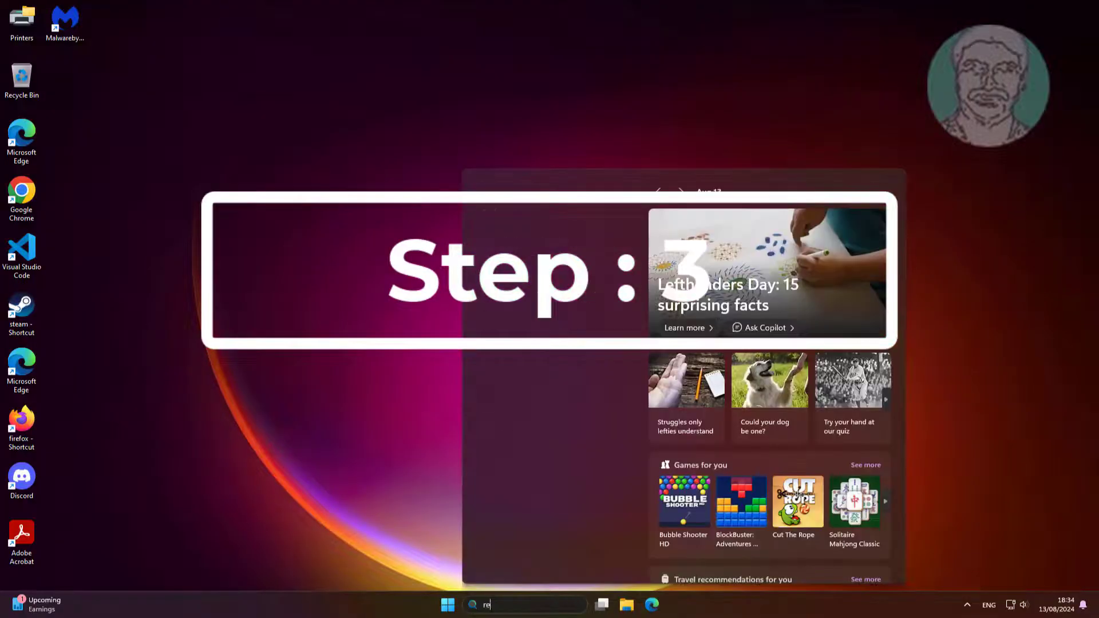
pyautogui.write('gedit')
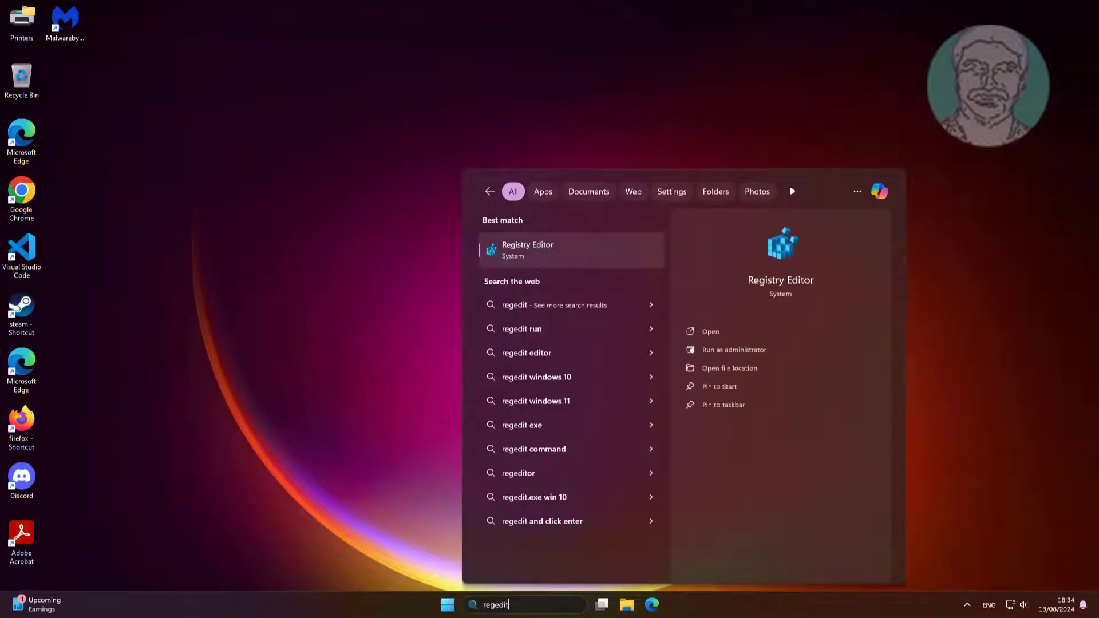
pyautogui.rightClick(566, 248)
pyautogui.click(616, 262)
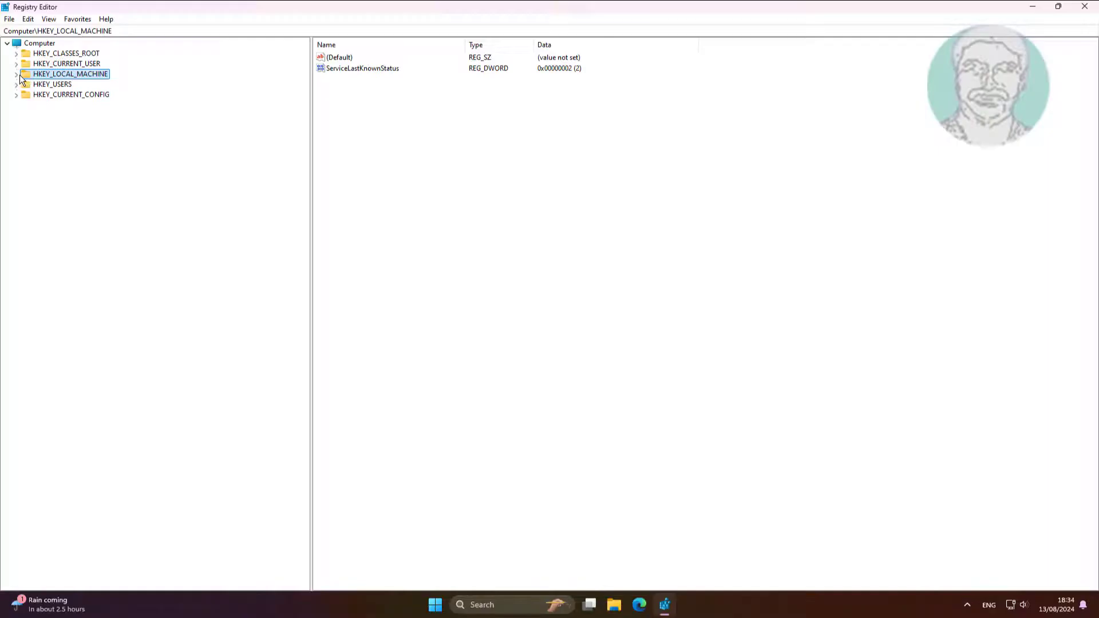
# Step: Expand the registry tree to HKEY_LOCAL_MACHINE\SOFTWARE\Policies\Microsoft\Windows NT\Printers and select its RPC key
pyautogui.click(16, 74)
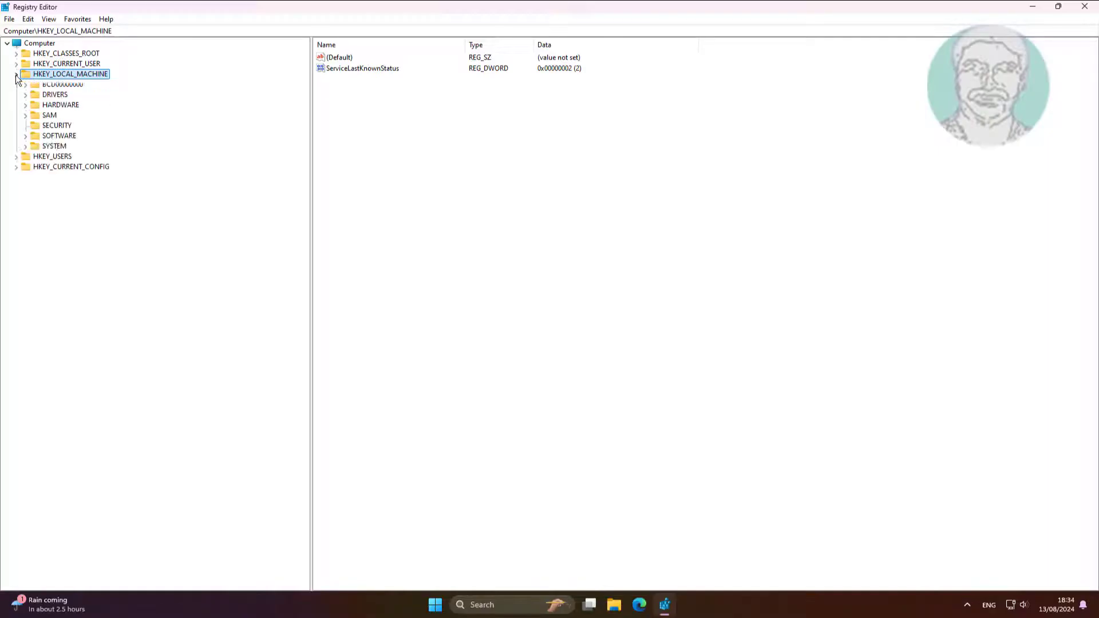
pyautogui.click(63, 136)
pyautogui.click(26, 136)
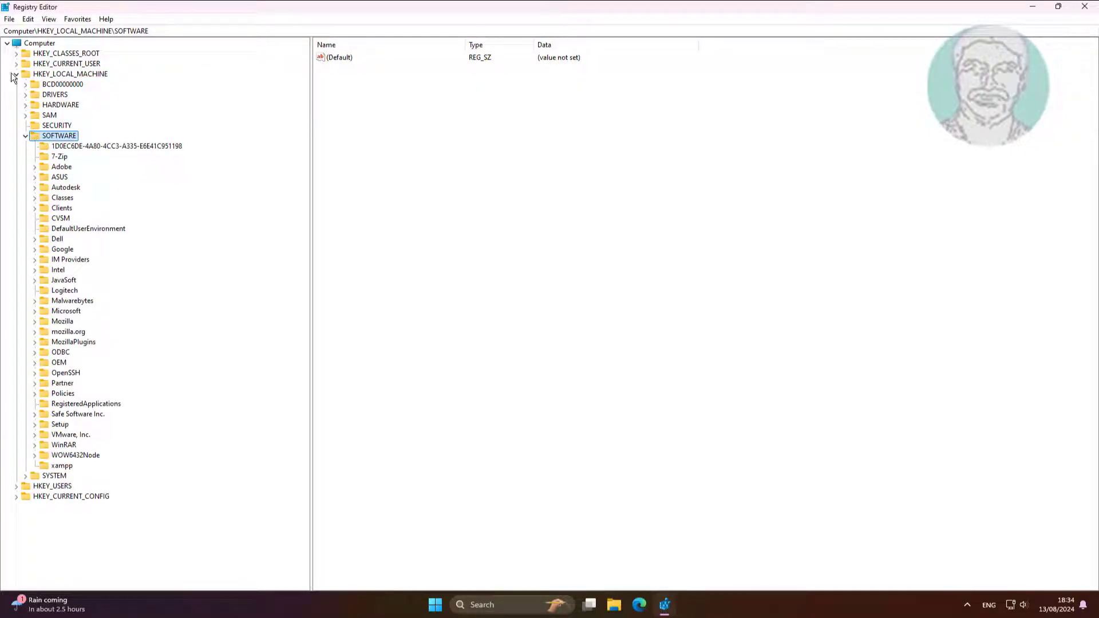
pyautogui.click(64, 395)
pyautogui.click(35, 393)
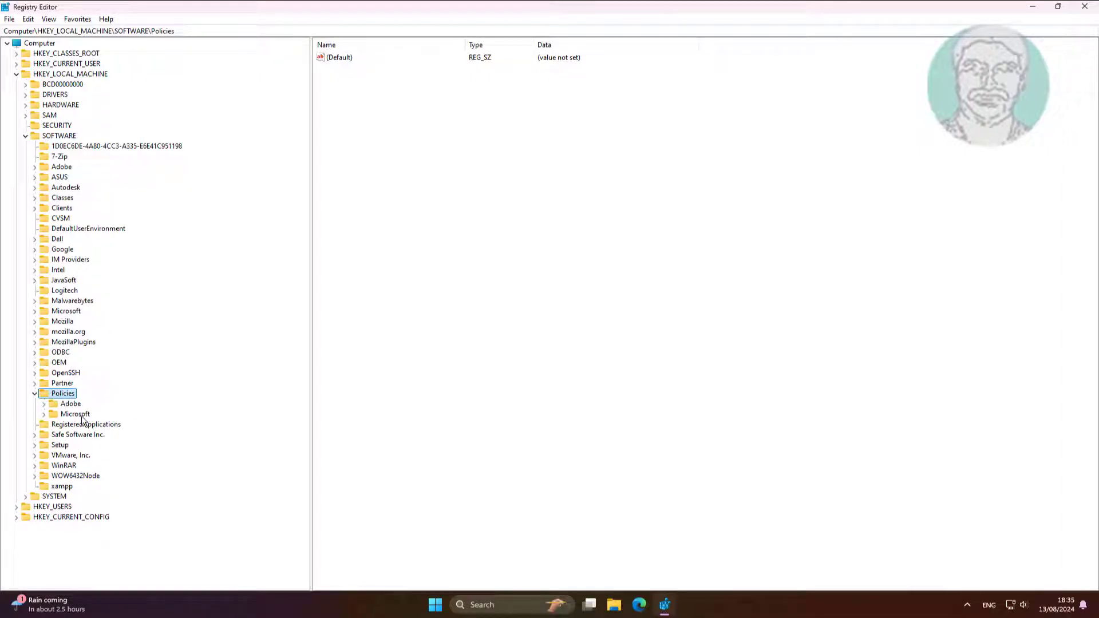
pyautogui.click(47, 415)
pyautogui.click(44, 414)
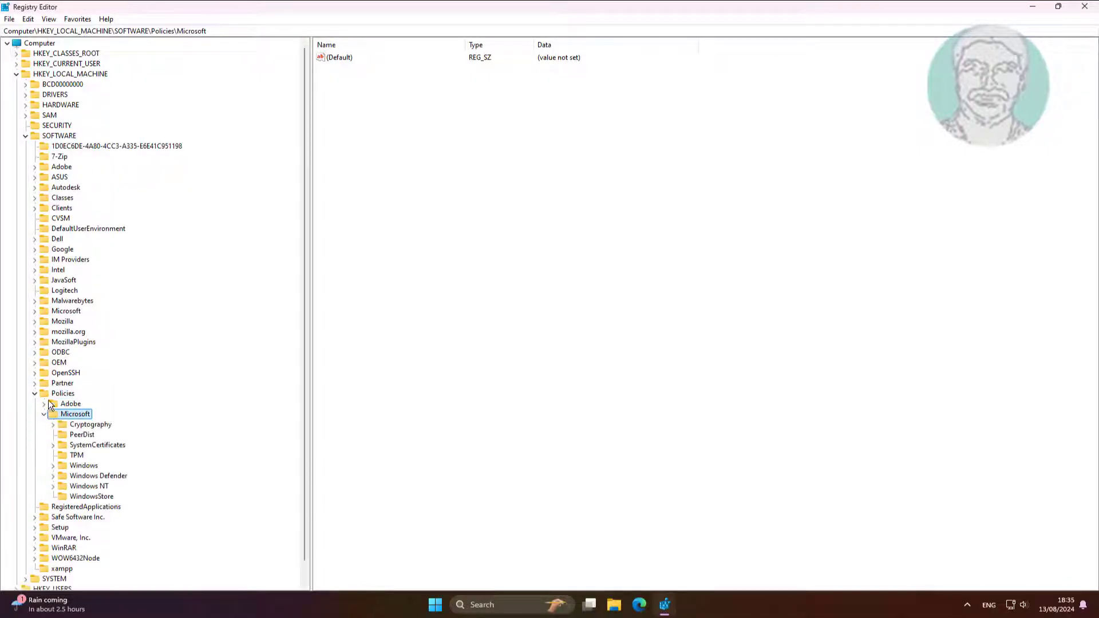
pyautogui.click(91, 486)
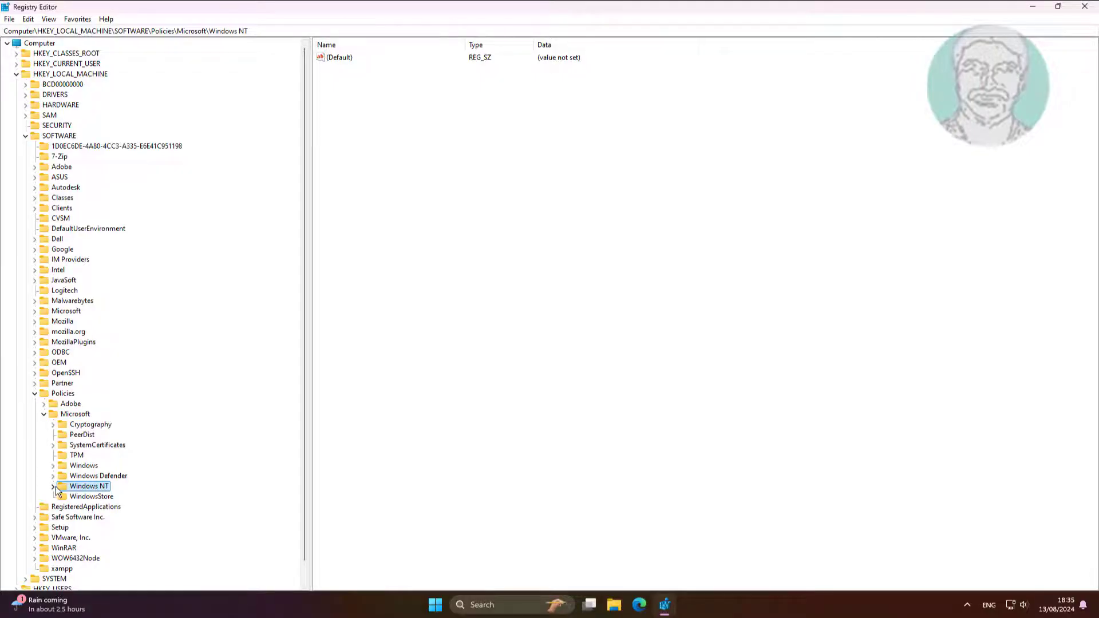
pyautogui.click(53, 487)
pyautogui.click(90, 497)
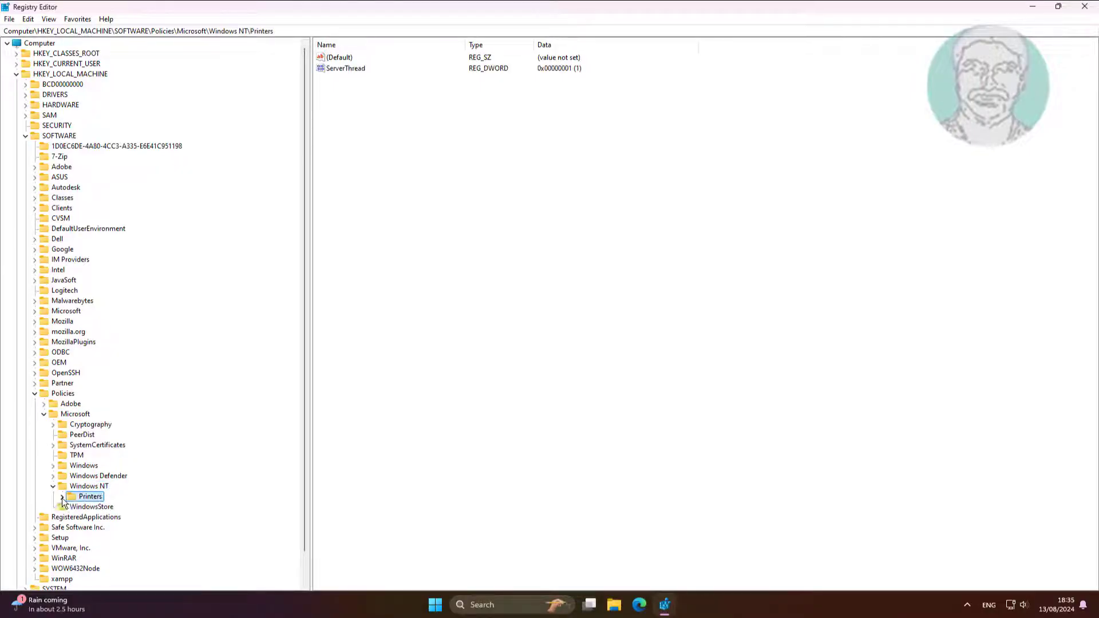
pyautogui.click(62, 496)
pyautogui.click(92, 507)
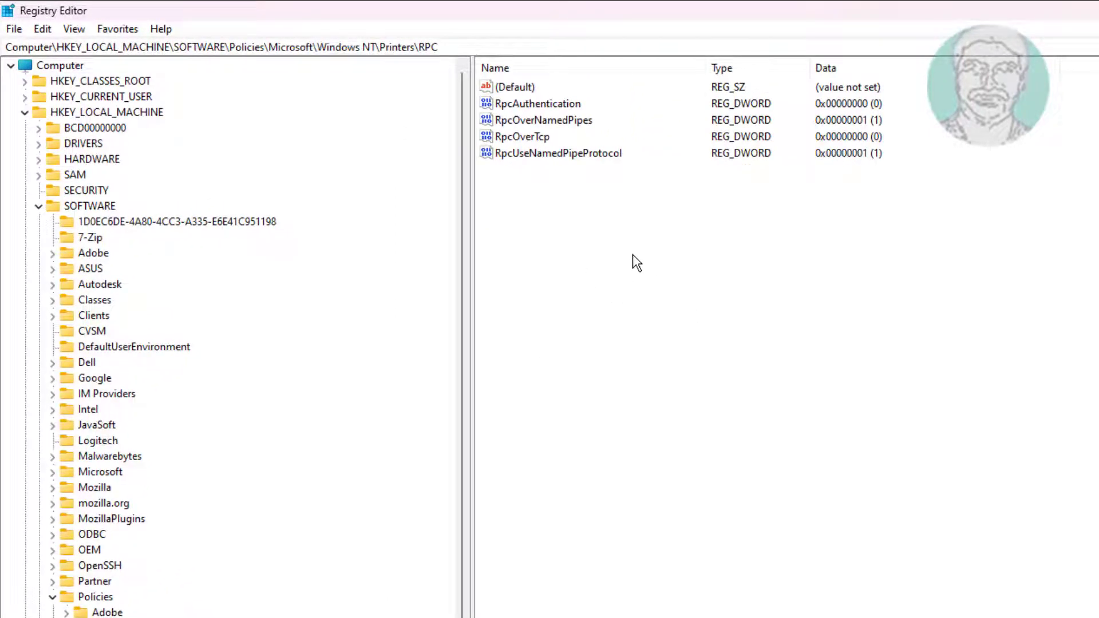
# Step: Create a DWORD (32-bit) value named RpcProtocols in the RPC key
pyautogui.rightClick(594, 225)
pyautogui.moveTo(647, 240)
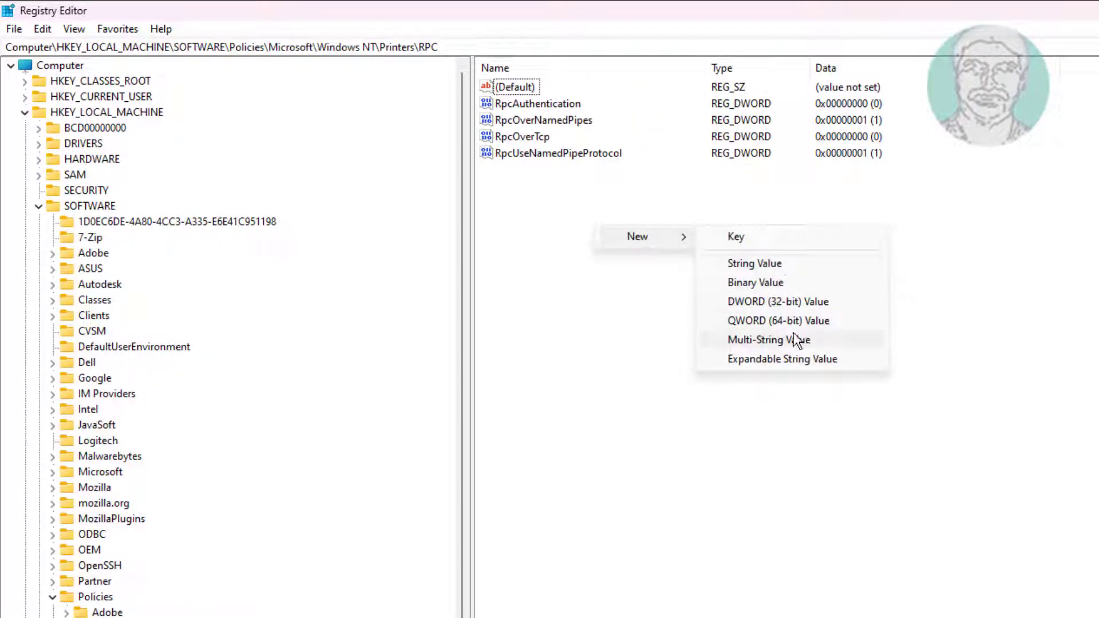
pyautogui.click(792, 304)
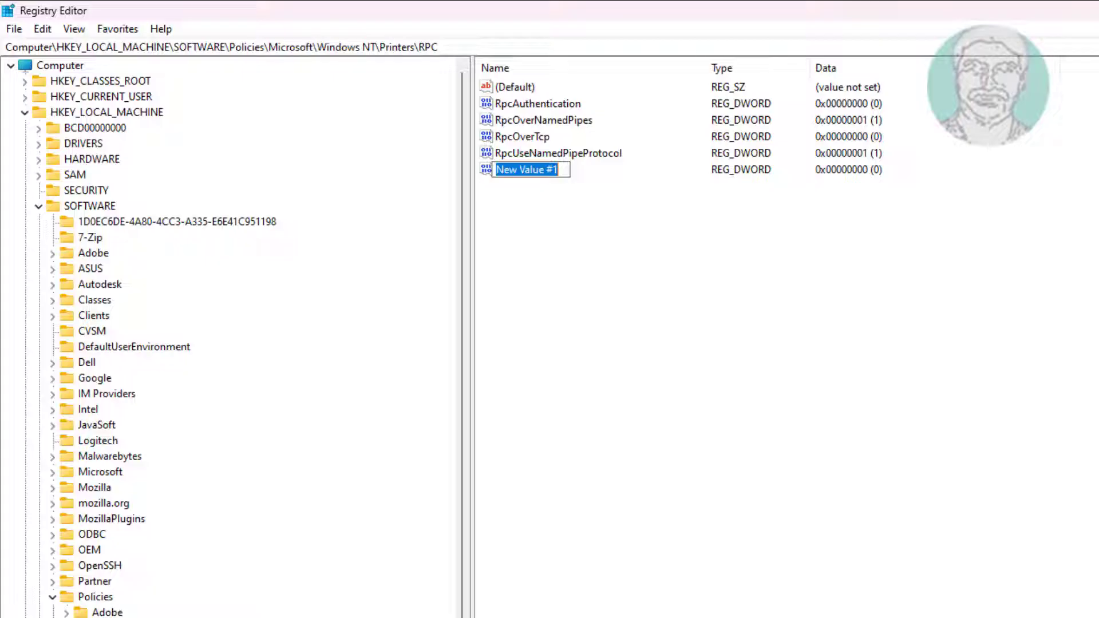
pyautogui.write('R')
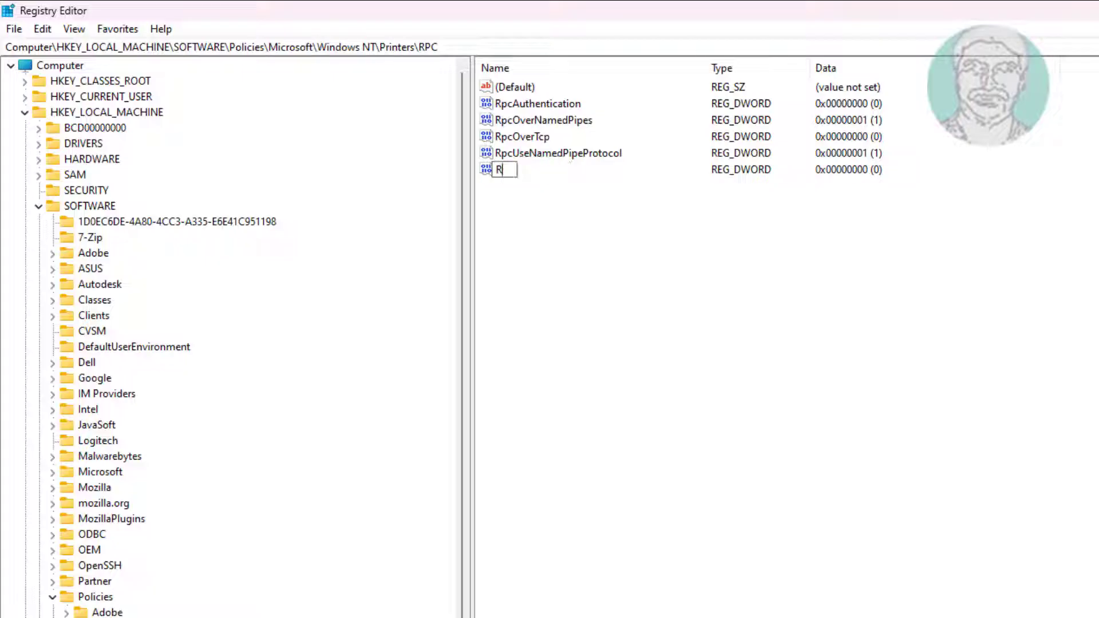
pyautogui.write('pcProtocols')
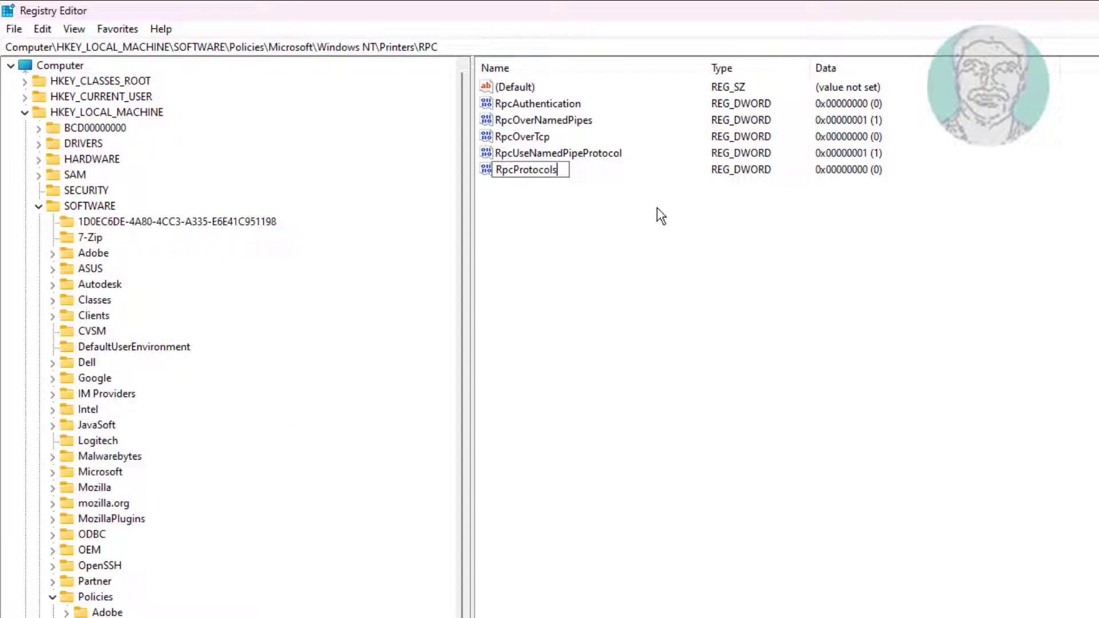
pyautogui.press('Return')
# Step: Set the value data of RpcProtocols to hexadecimal 7
pyautogui.doubleClick(534, 177)
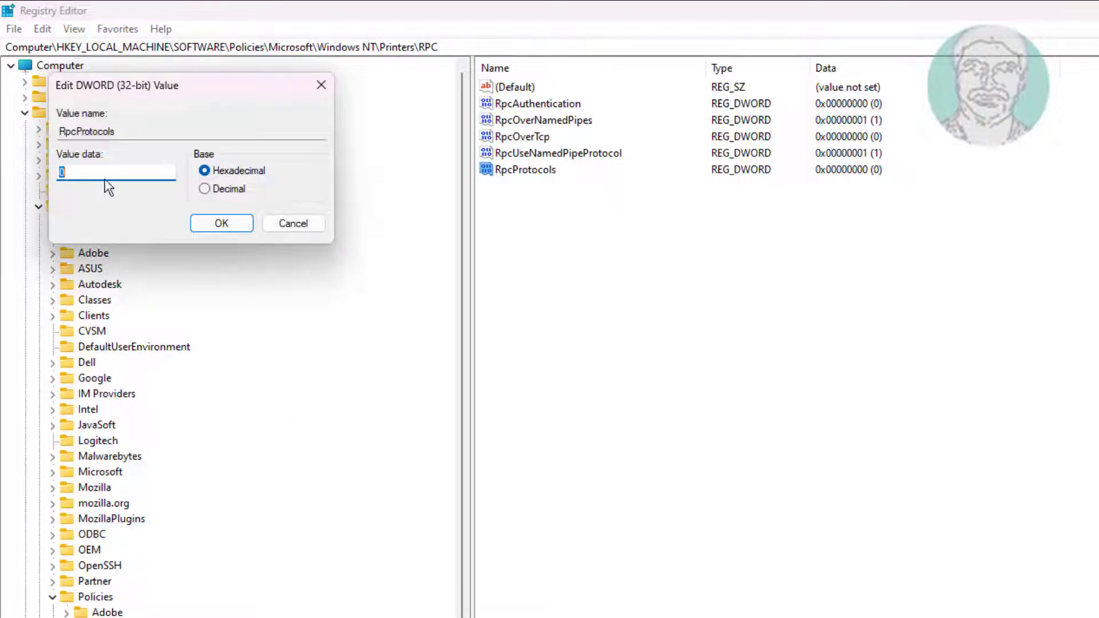
pyautogui.write('7')
pyautogui.click(238, 226)
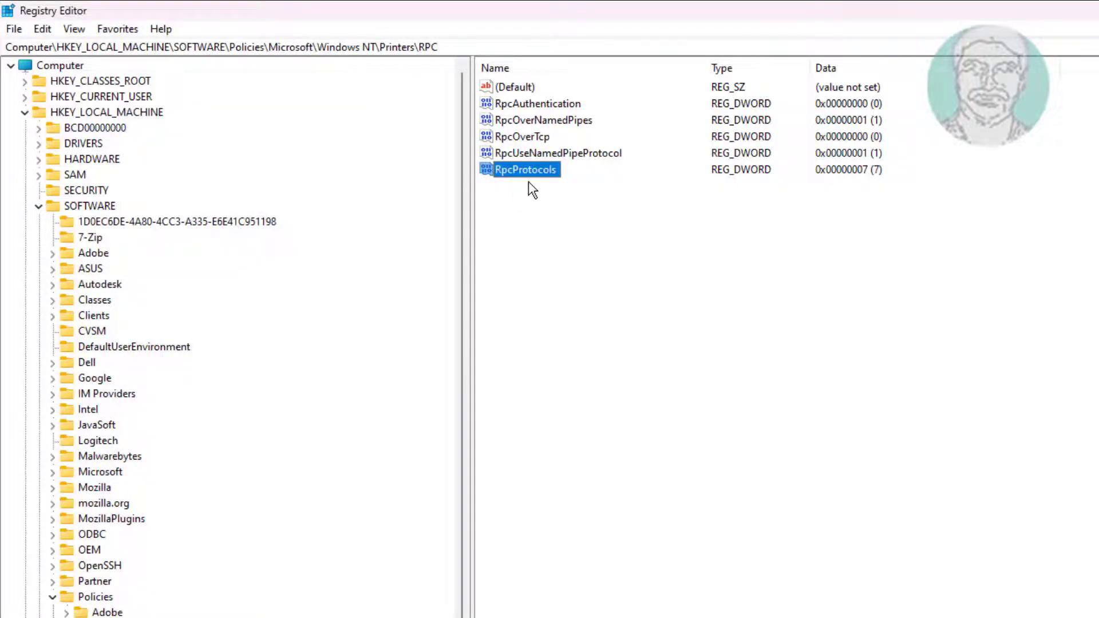
pyautogui.click(605, 259)
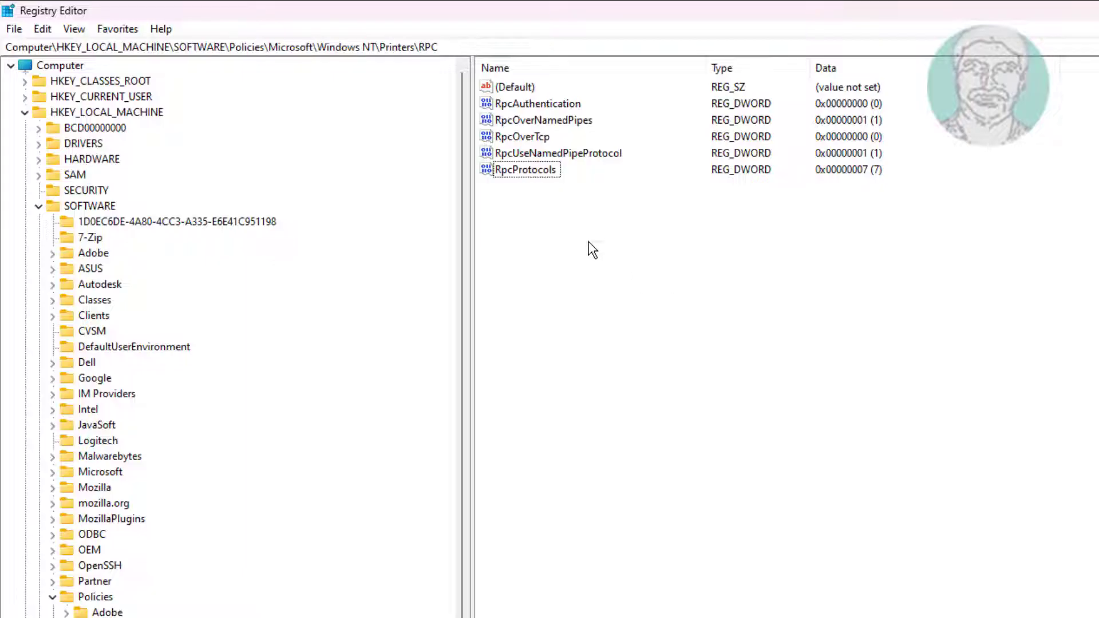
# Step: Create a DWORD (32-bit) value named ForceKerberosForRpc in the RPC key
pyautogui.rightClick(593, 250)
pyautogui.moveTo(656, 252)
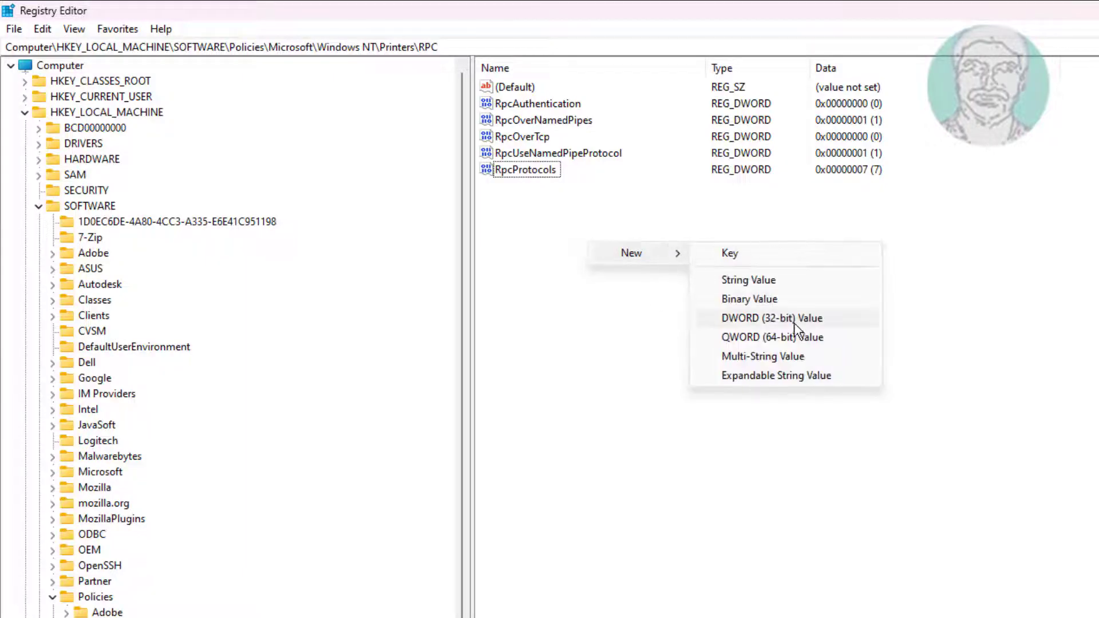
pyautogui.click(794, 318)
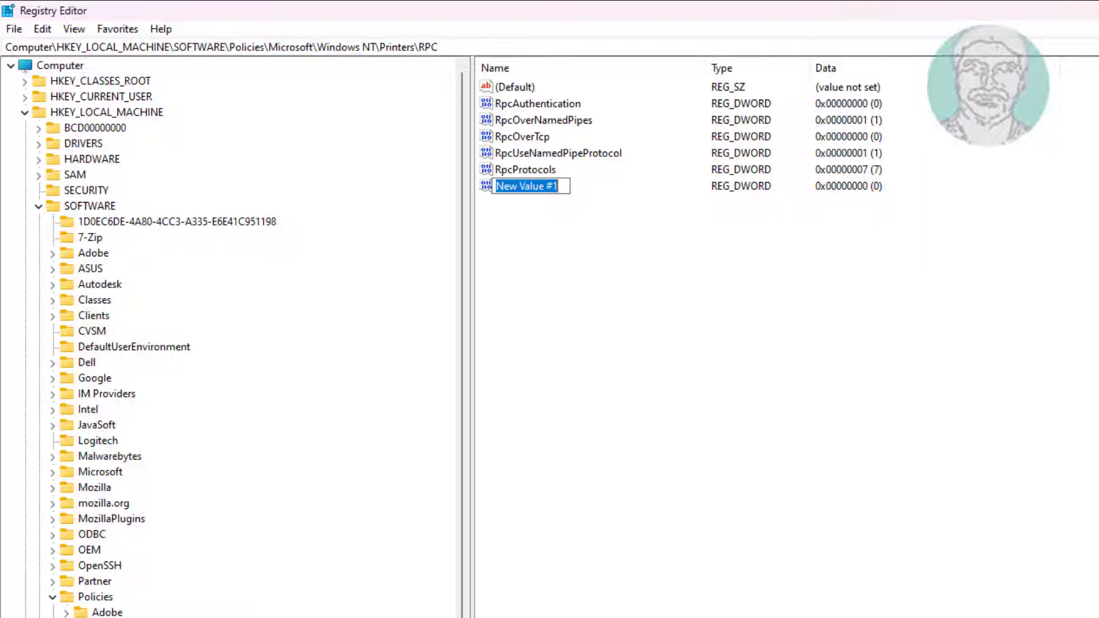
pyautogui.press('Return')
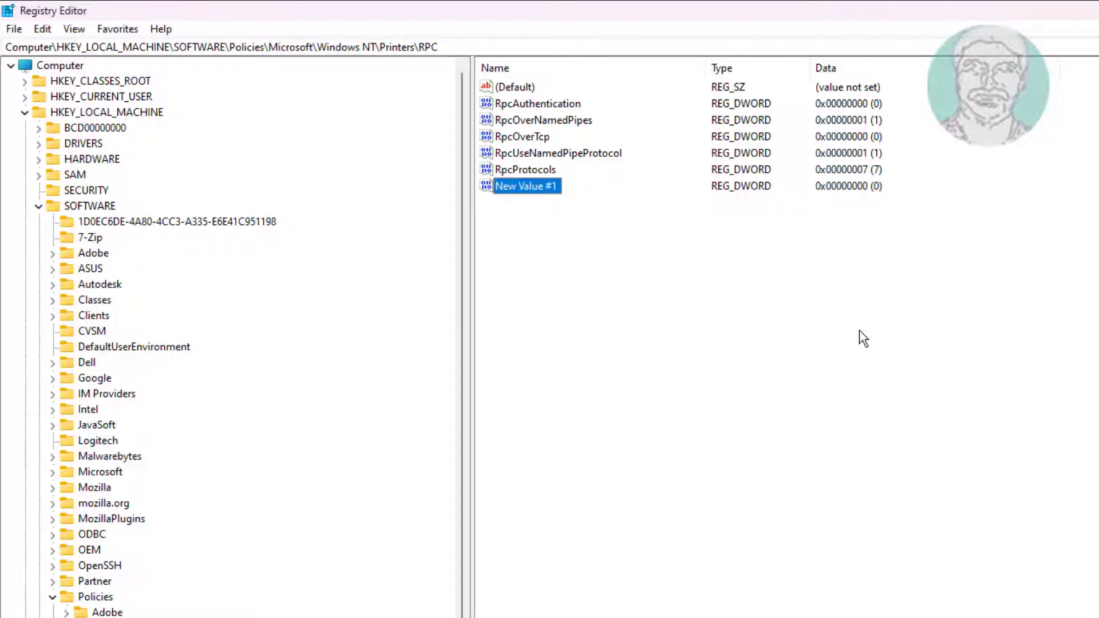
pyautogui.press('F2')
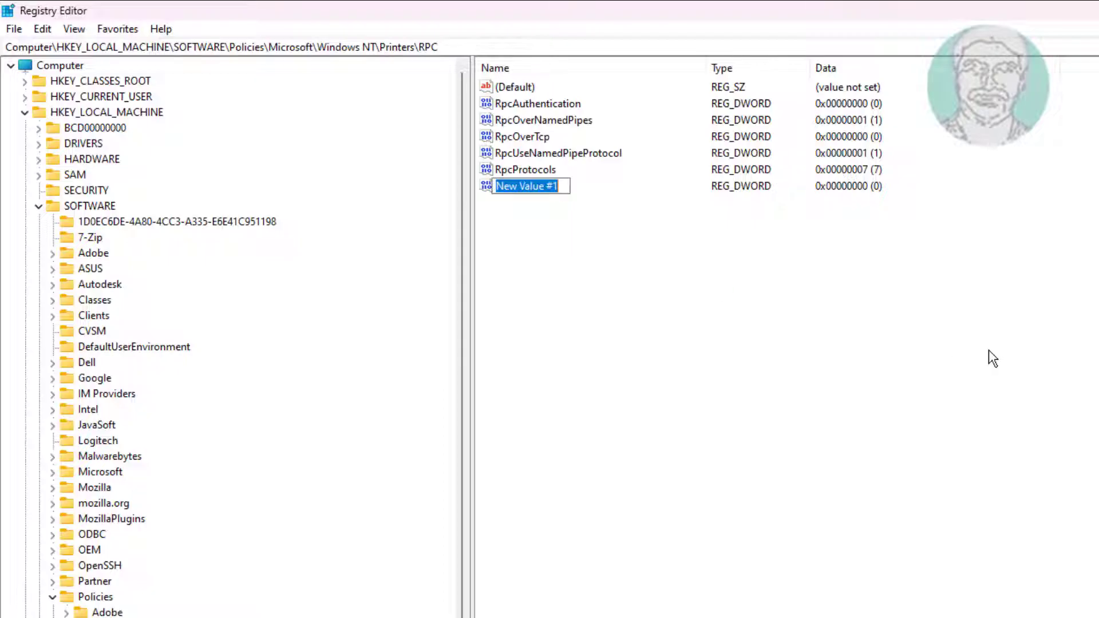
pyautogui.write('Force')
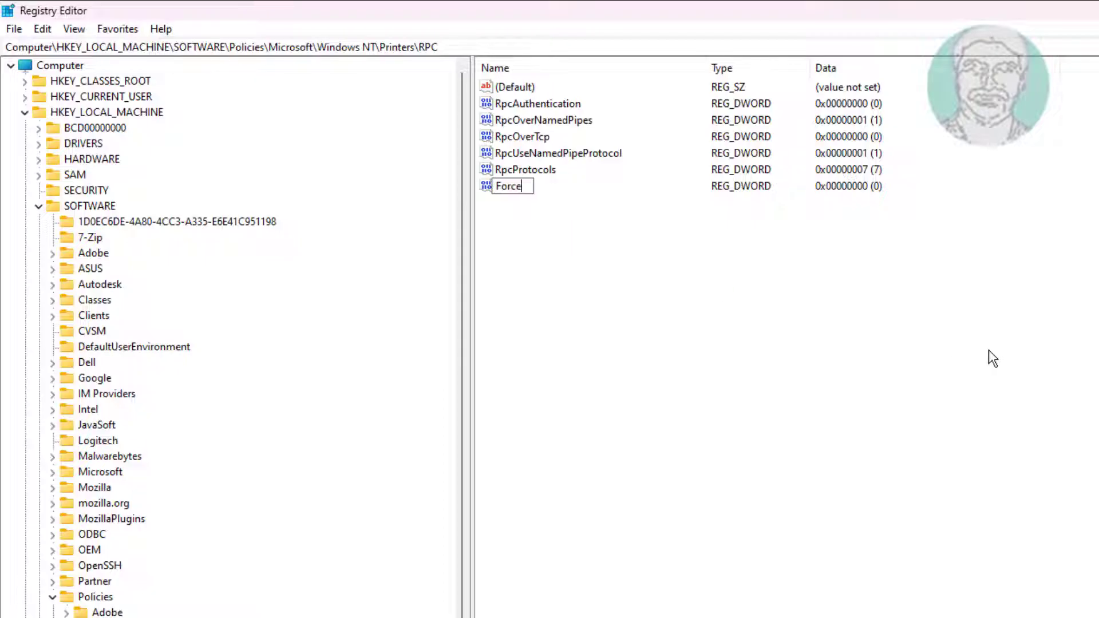
pyautogui.write('Kerbero')
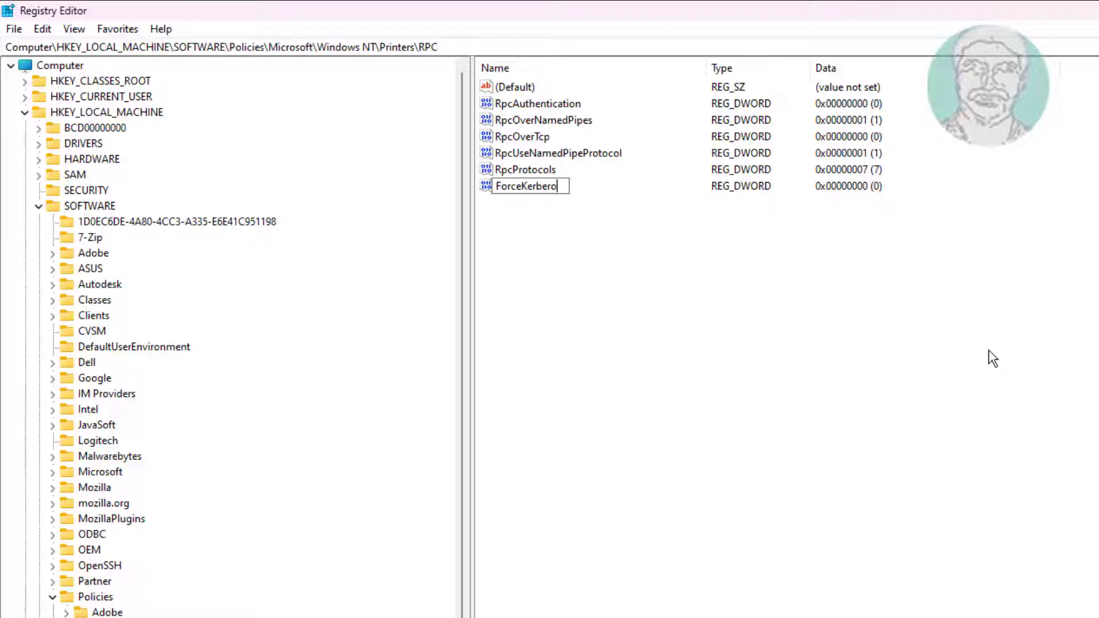
pyautogui.write('sForRpc')
pyautogui.press('Return')
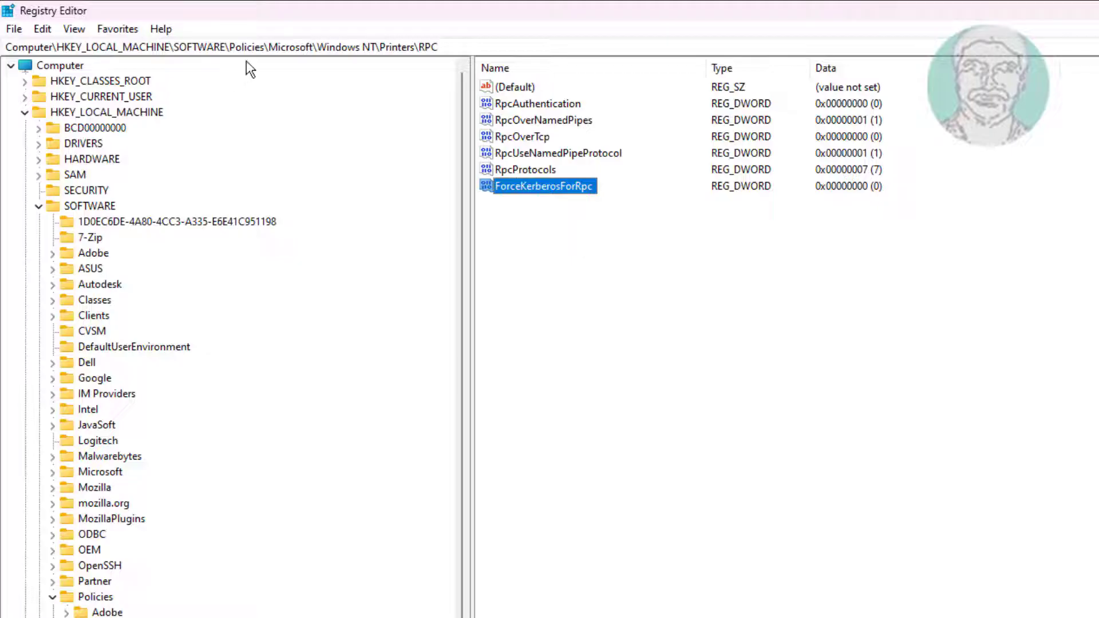
# Step: Set the value data of ForceKerberosForRpc to hexadecimal 1
pyautogui.doubleClick(558, 186)
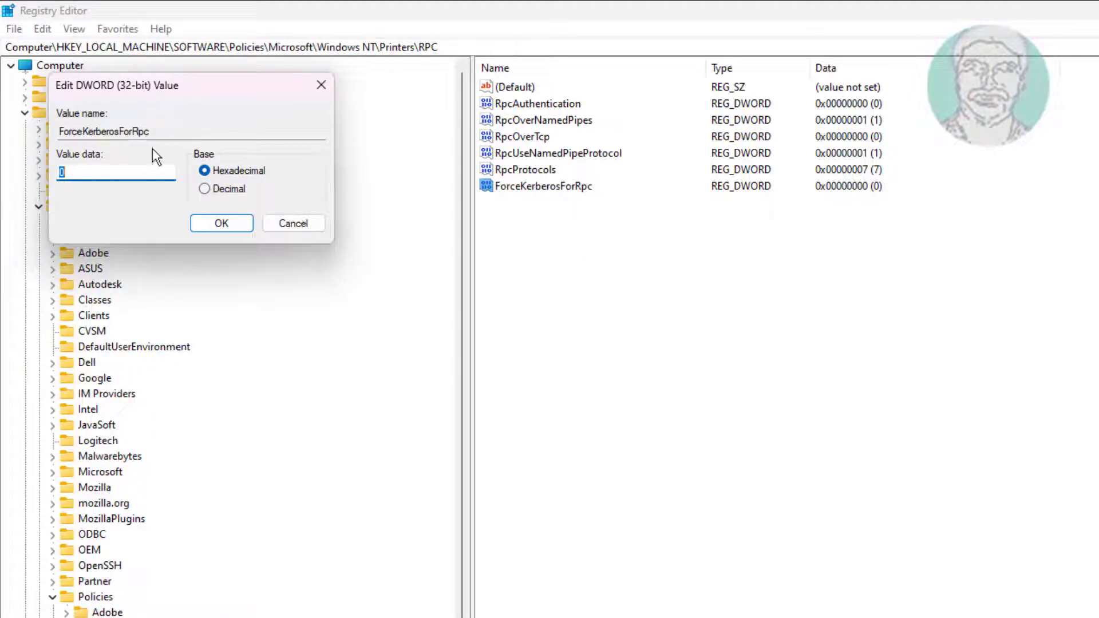
pyautogui.write('1')
pyautogui.click(203, 225)
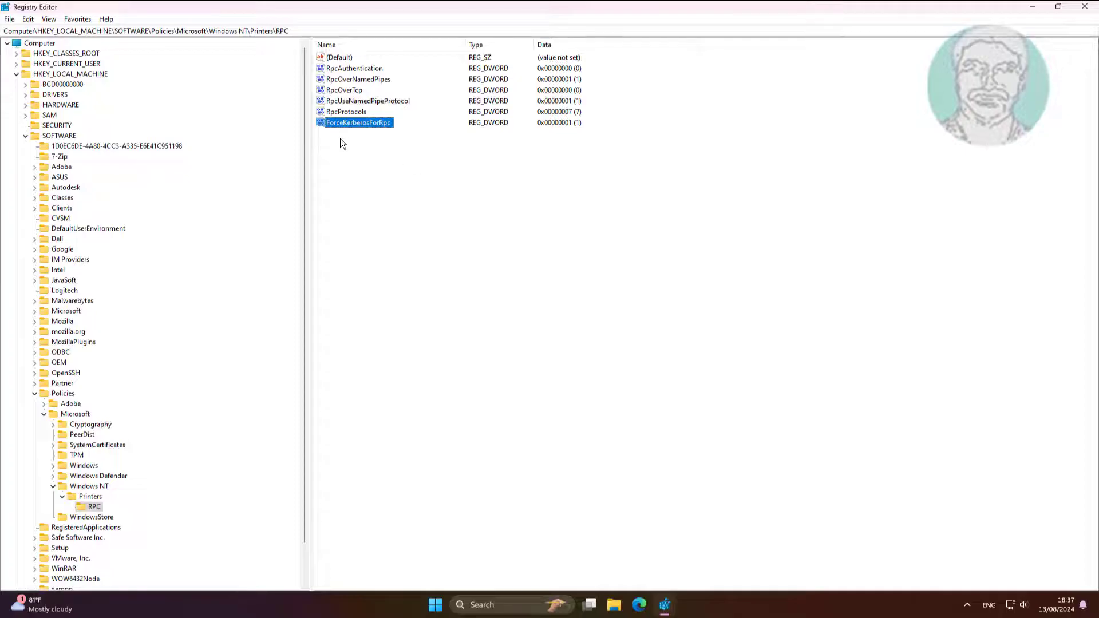
# Step: Collapse the SOFTWARE branch and select the Print key under HKEY_LOCAL_MACHINE\SYSTEM\CurrentControlSet\Control
pyautogui.click(43, 414)
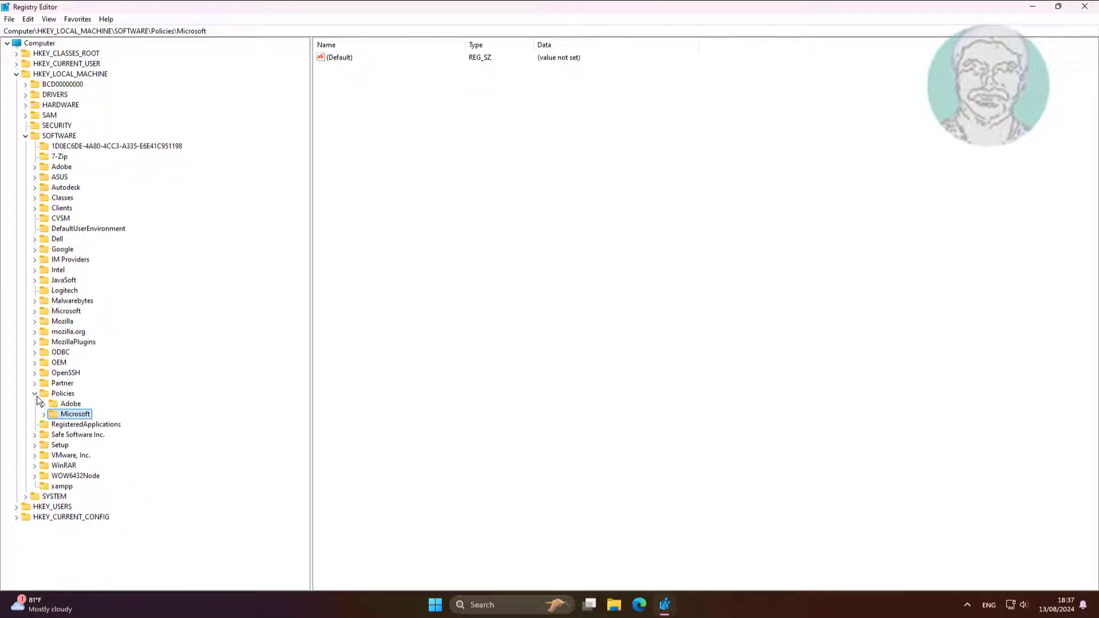
pyautogui.click(34, 393)
pyautogui.click(26, 136)
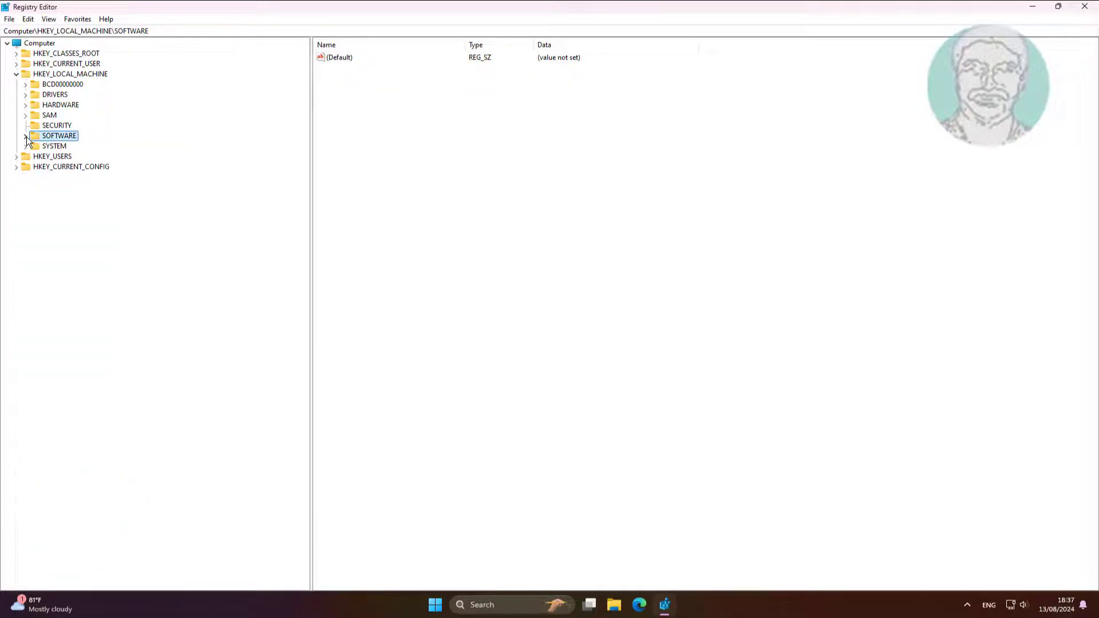
pyautogui.click(35, 145)
pyautogui.click(26, 146)
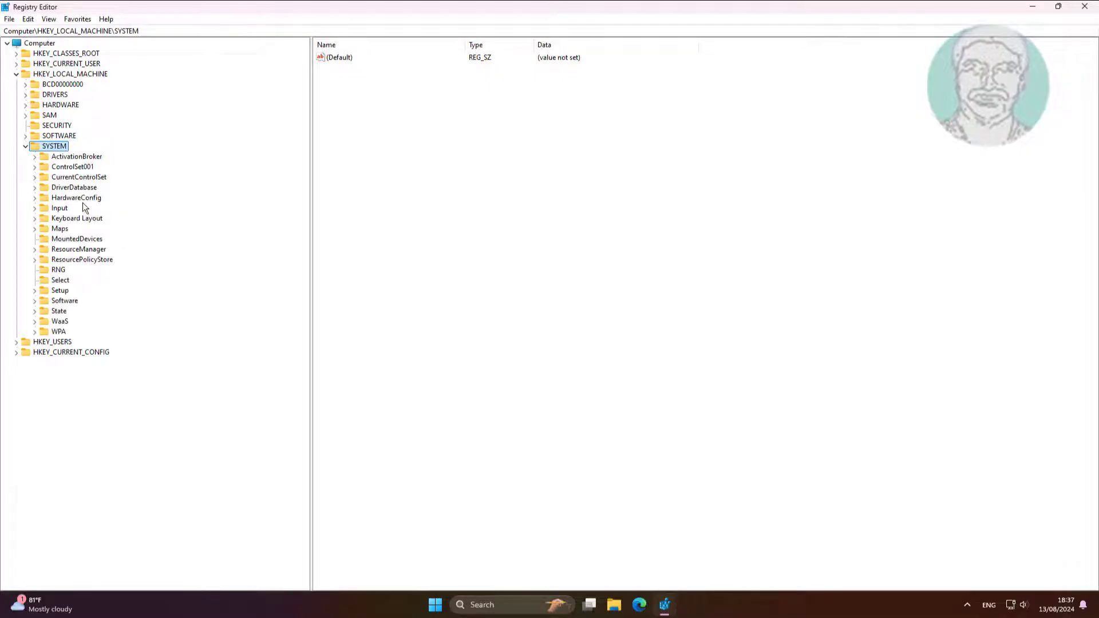
pyautogui.doubleClick(74, 177)
pyautogui.doubleClick(72, 191)
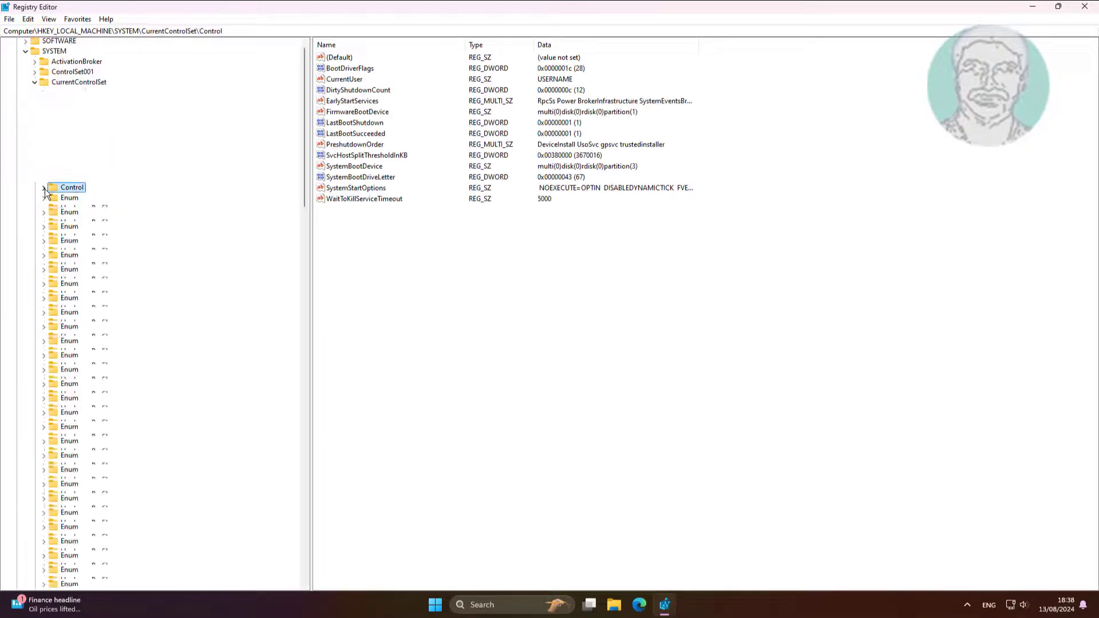
pyautogui.click(90, 343)
pyautogui.scroll(-3, 90, 343)
pyautogui.press('p')
pyautogui.scroll(-7, 147, 450)
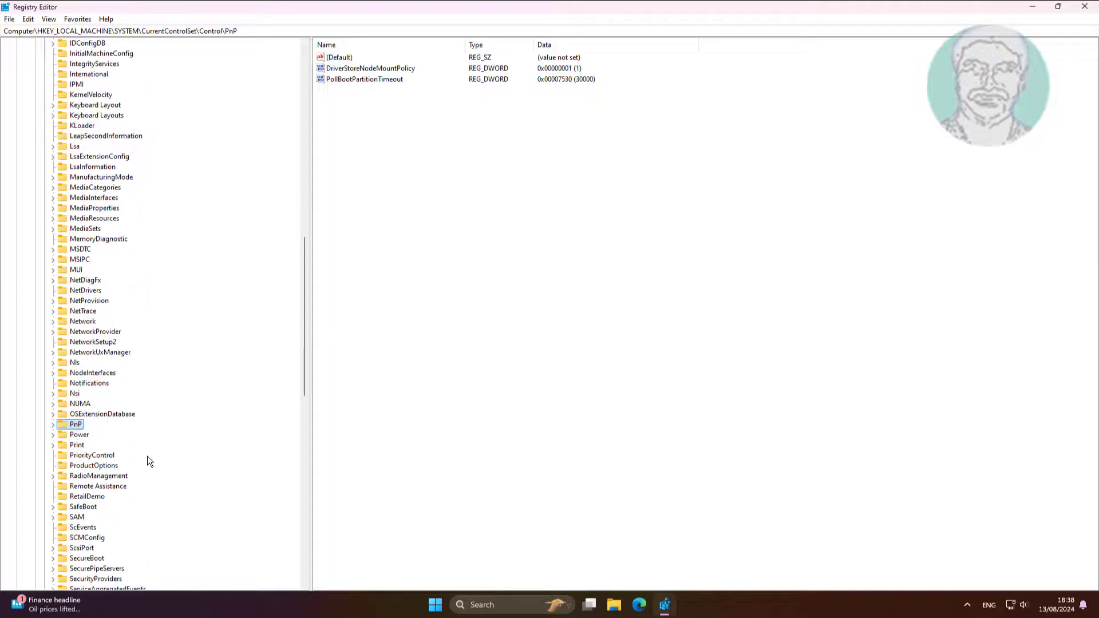
pyautogui.click(79, 383)
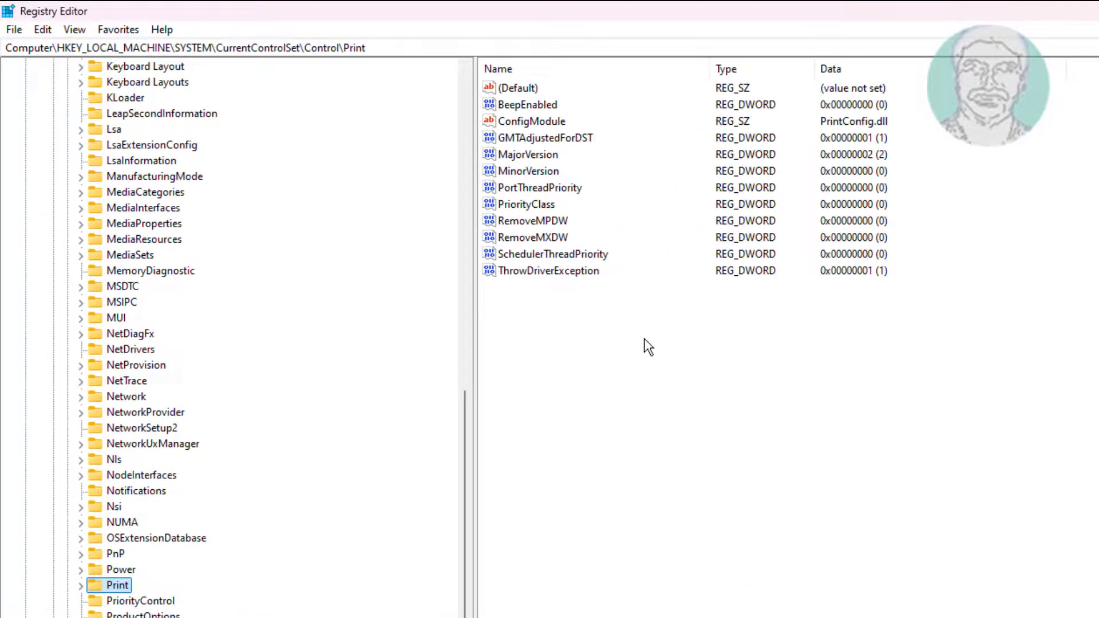
# Step: Create a DWORD (32-bit) value named RpcAuthnLevelPrivacyEnabled in the Print key, then collapse the Control and SYSTEM branches
pyautogui.rightClick(629, 319)
pyautogui.moveTo(706, 332)
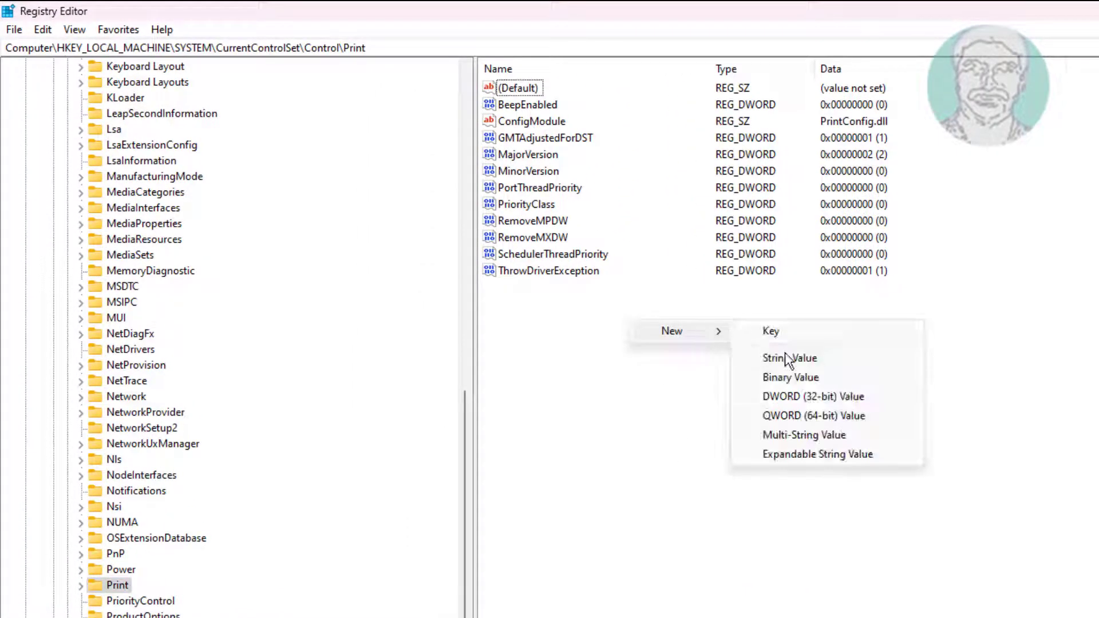
pyautogui.click(817, 398)
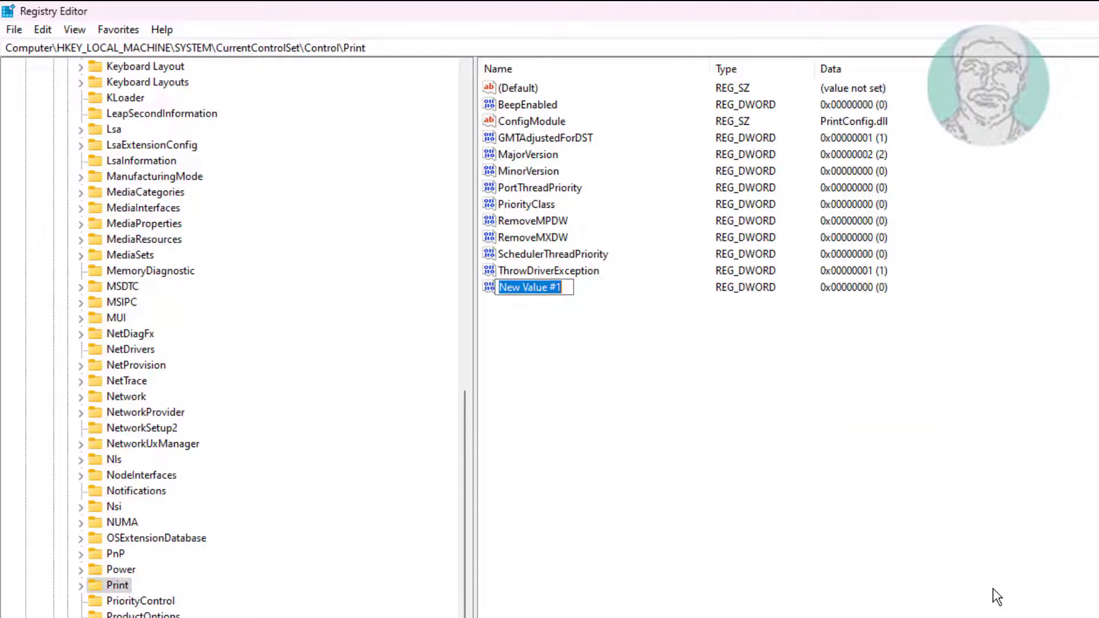
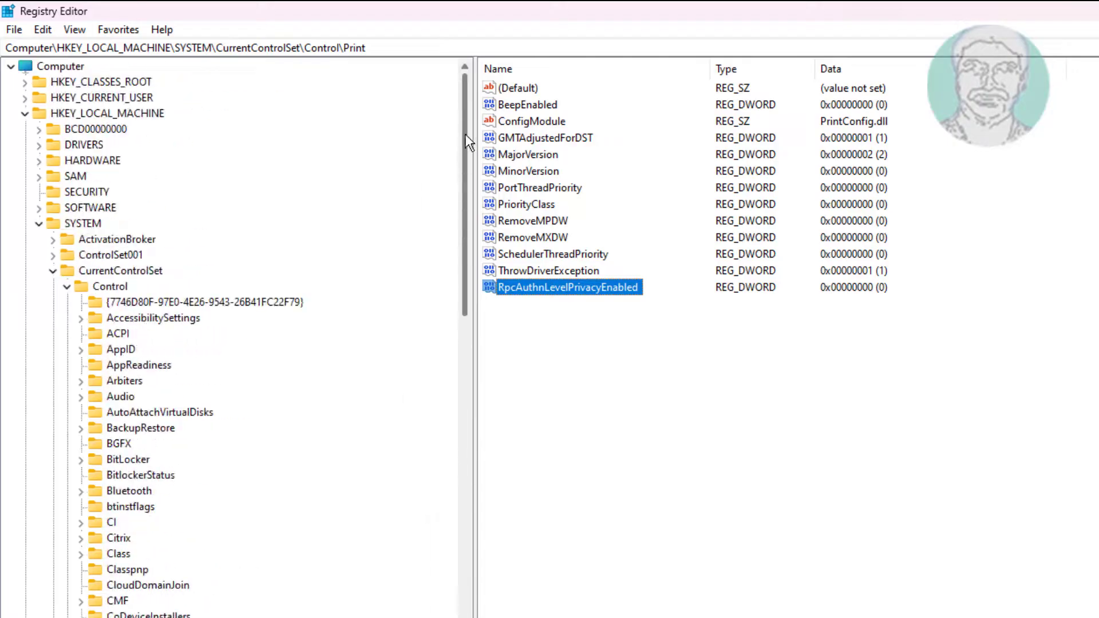
pyautogui.click(65, 286)
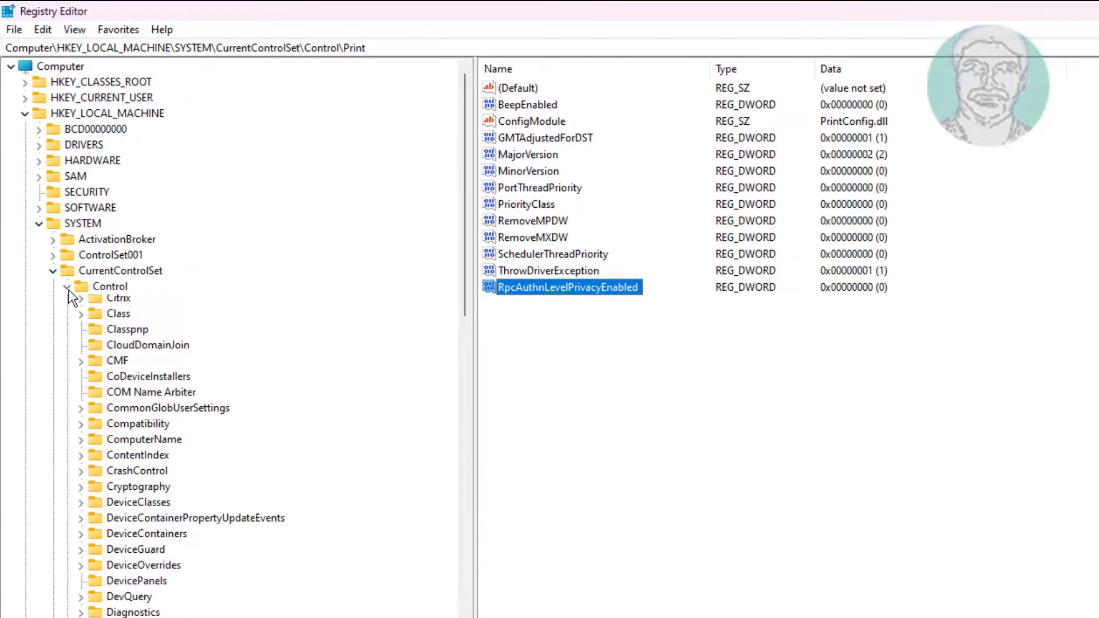
pyautogui.click(39, 224)
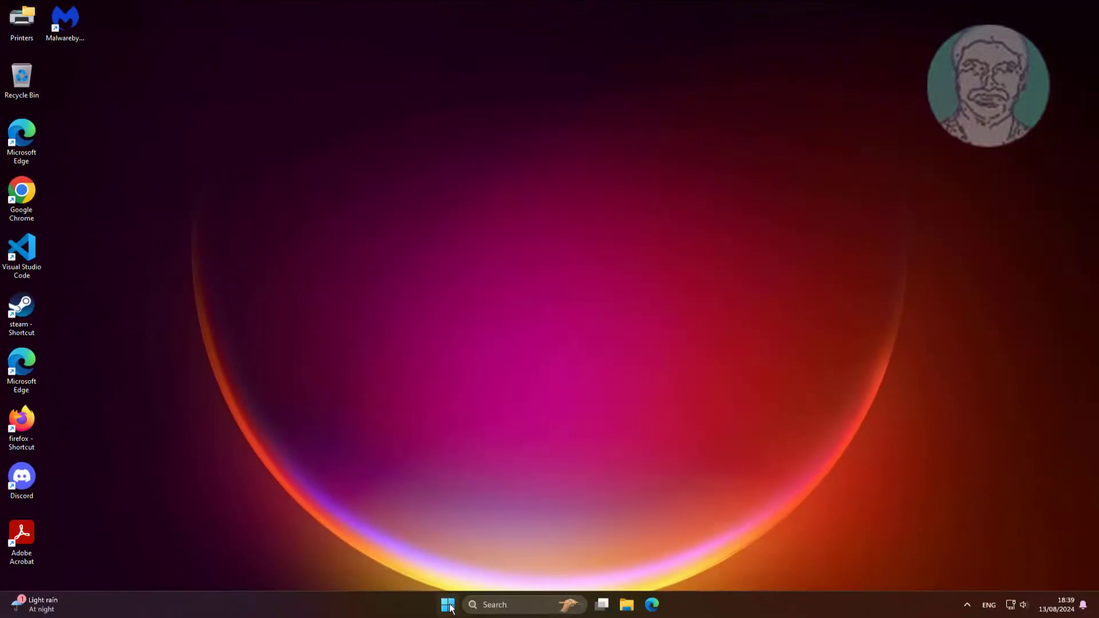
# Step: Restart the Windows 11 computer to apply the registry changes
pyautogui.click(448, 605)
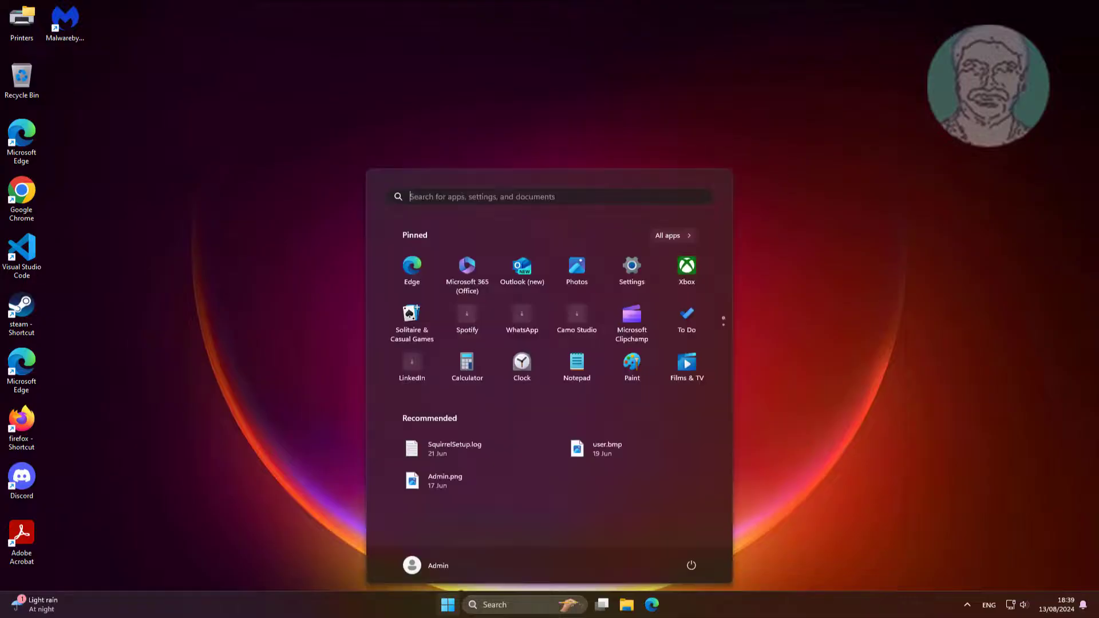
pyautogui.click(691, 565)
pyautogui.click(699, 544)
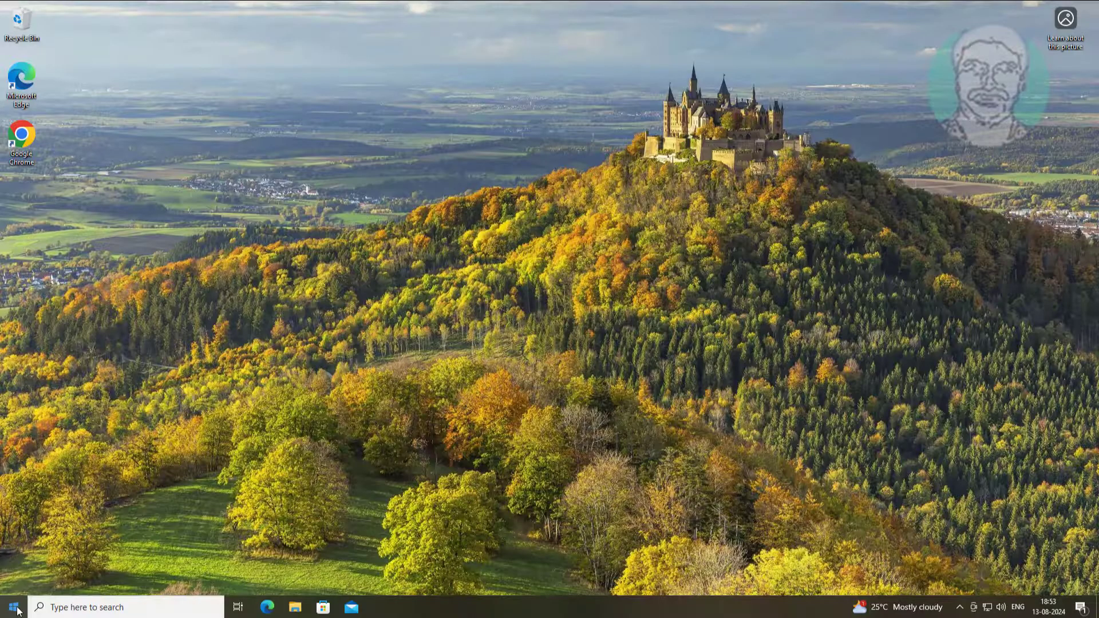
# Step: On the Windows 10 client computer, open the network location \\192.168.227.129 through the Run dialog
pyautogui.click(17, 610)
pyautogui.click(54, 548)
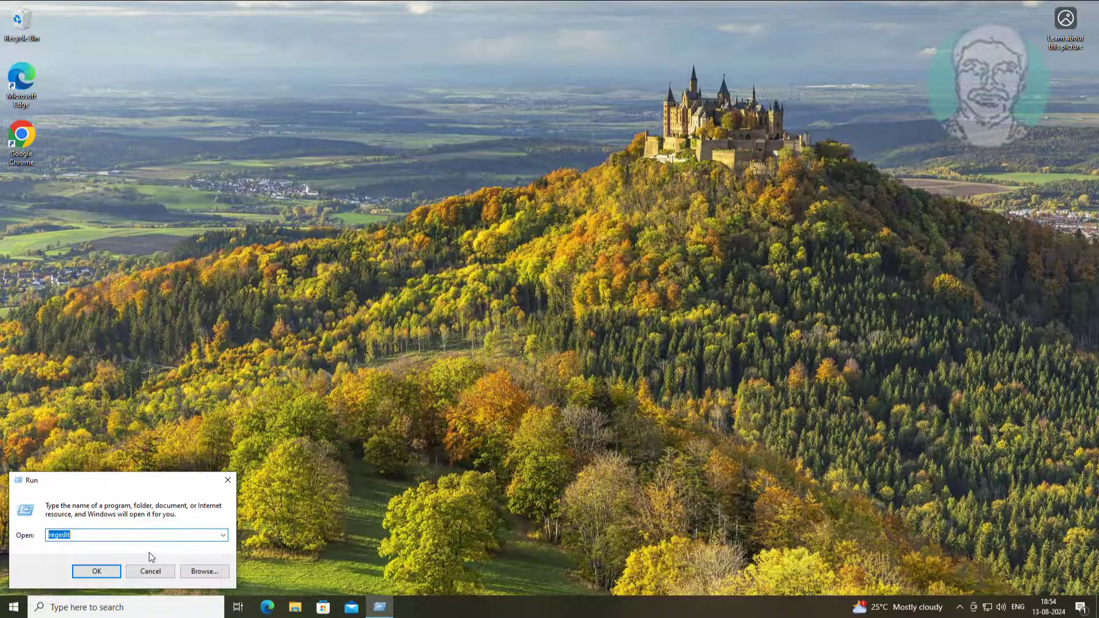
pyautogui.write('\\\\192.168.227.129')
pyautogui.click(96, 571)
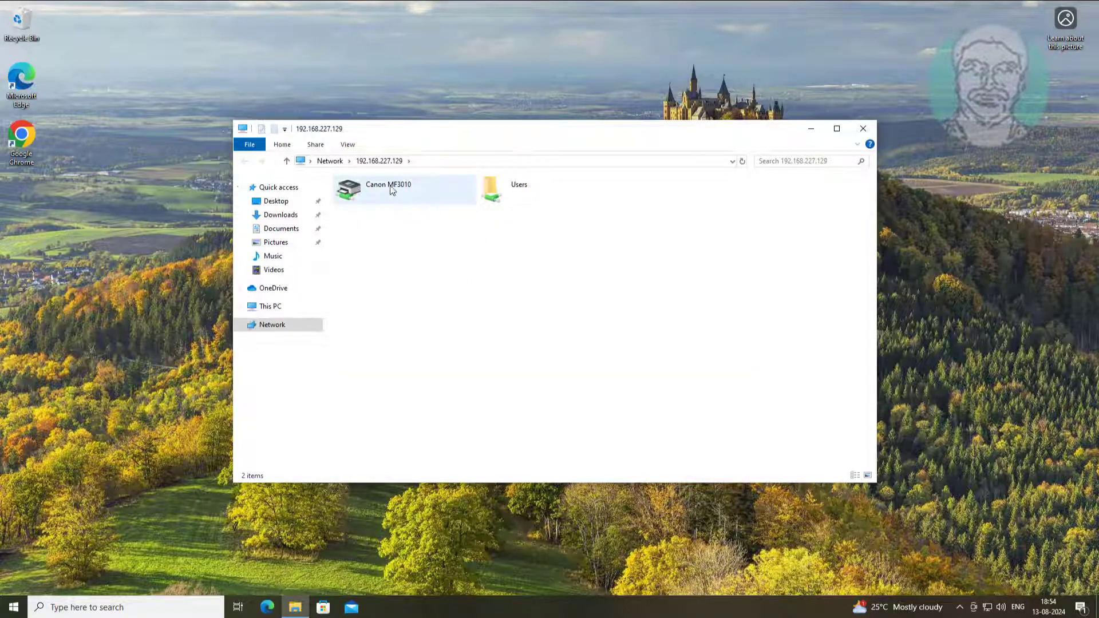
# Step: Connect to the shared Canon MF3010 printer, then close its print queue and the network folder window
pyautogui.doubleClick(403, 206)
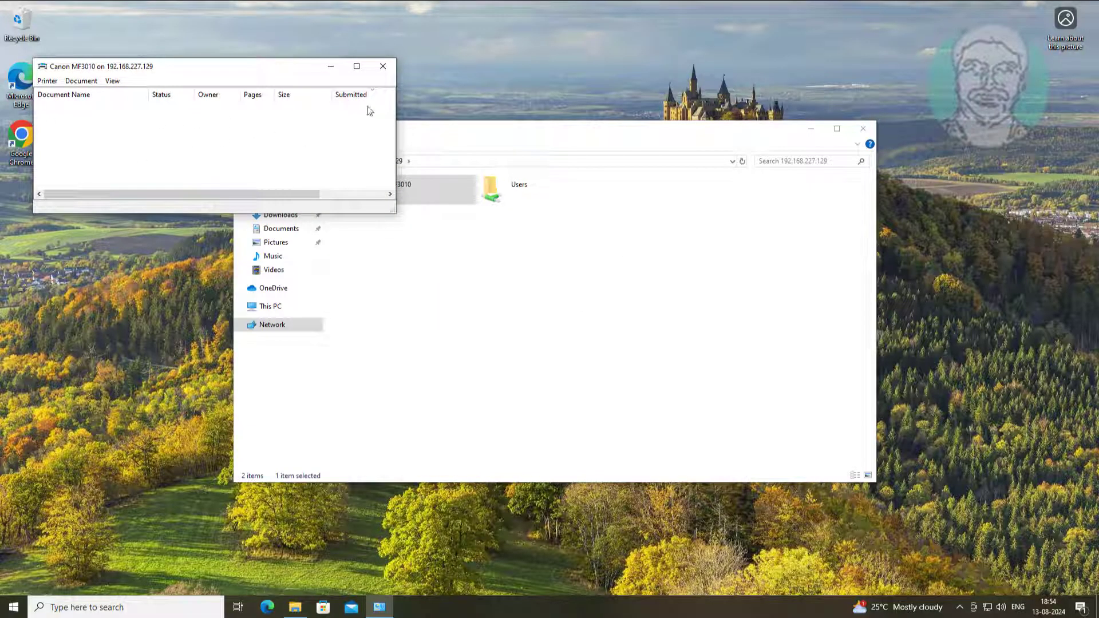
pyautogui.click(382, 68)
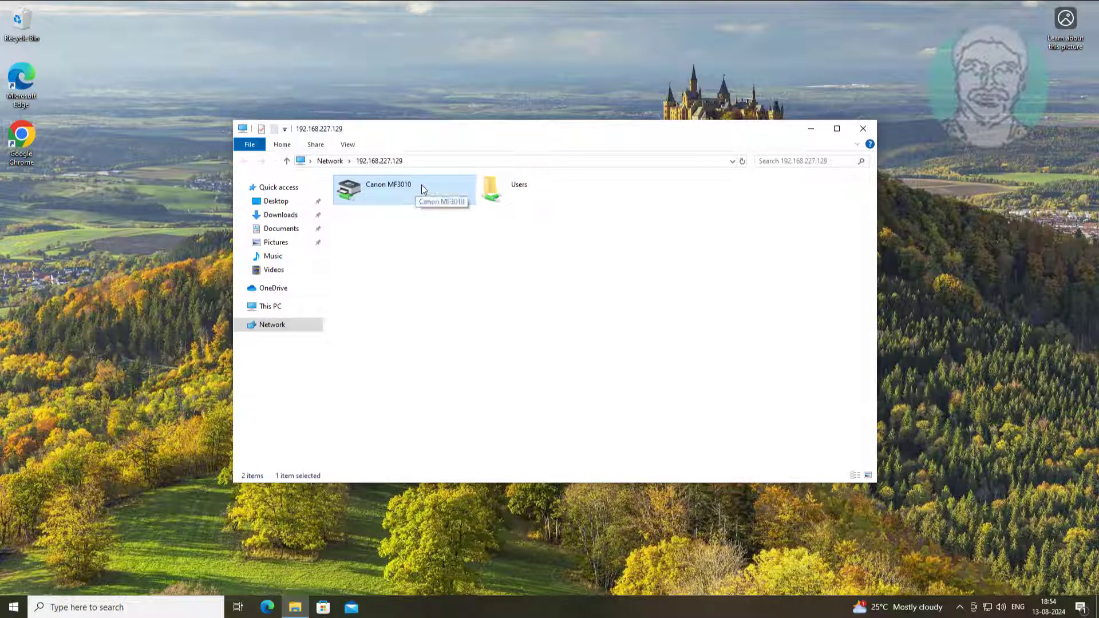
pyautogui.click(863, 128)
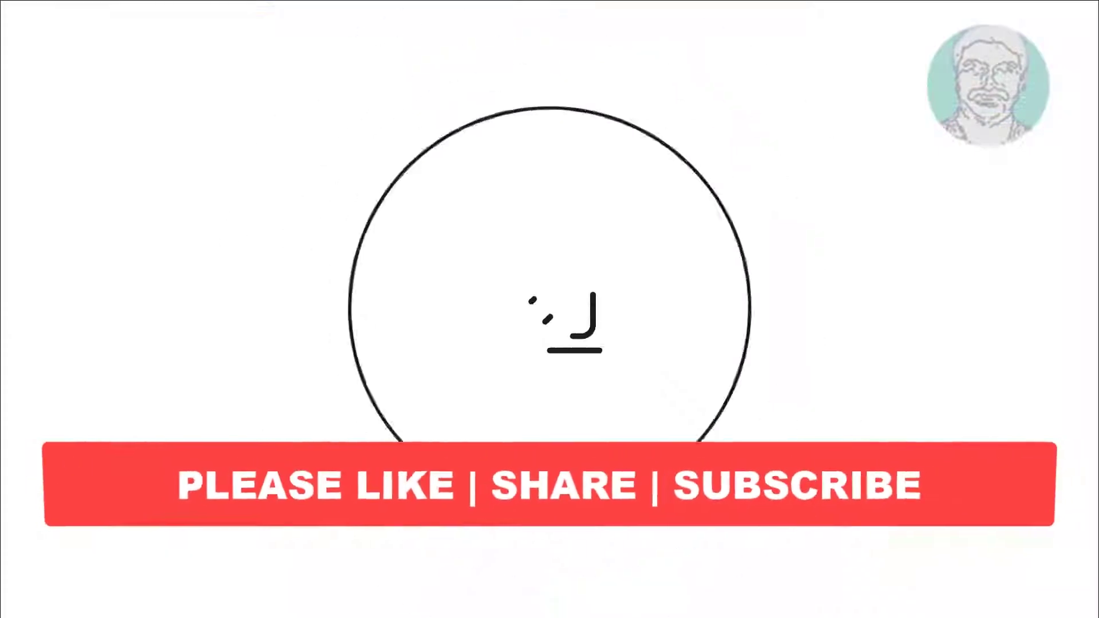